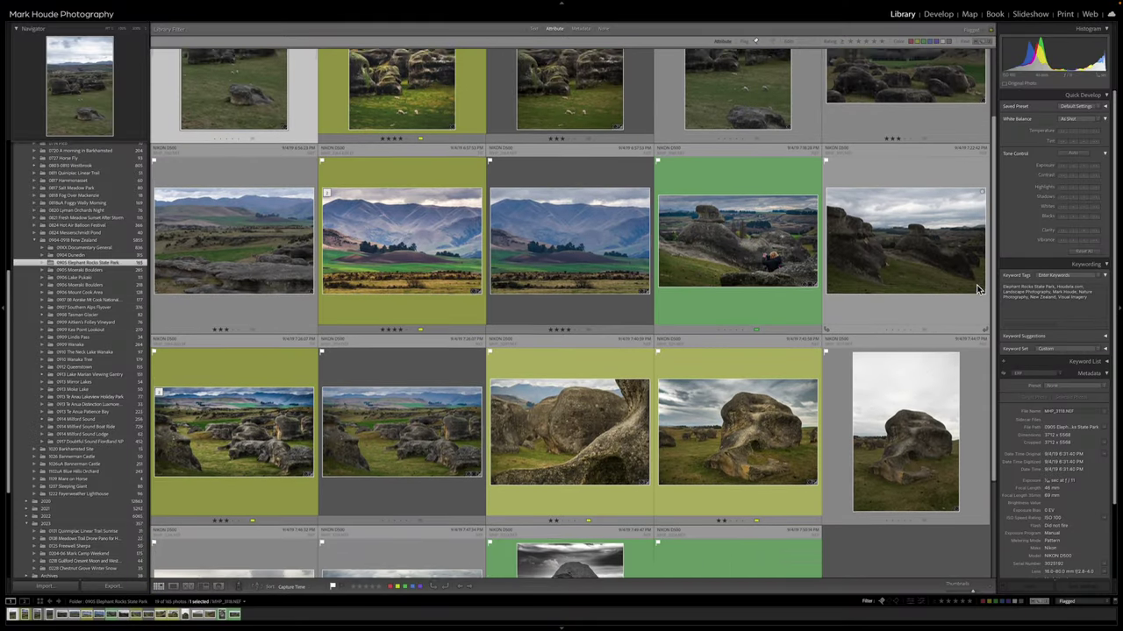
scroll(978, 289, "down", 2)
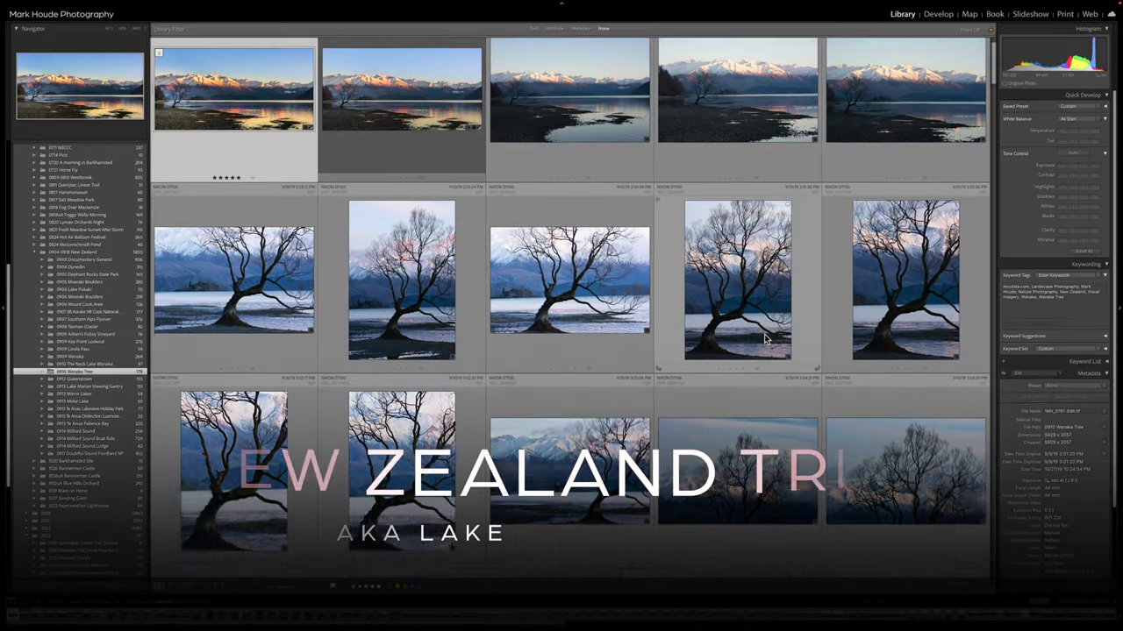
Select the 0906 Moeraki Boulders folder in the Folders panel to show its photos.
scroll(764, 335, "down", 3)
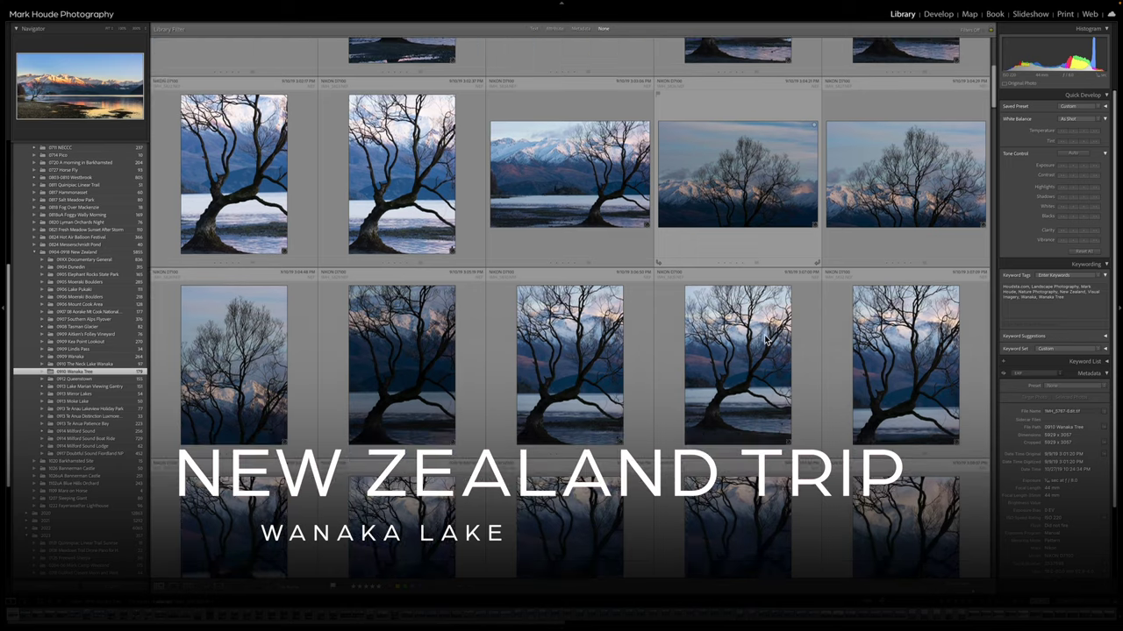
scroll(764, 335, "down", 3)
scroll(764, 337, "down", 5)
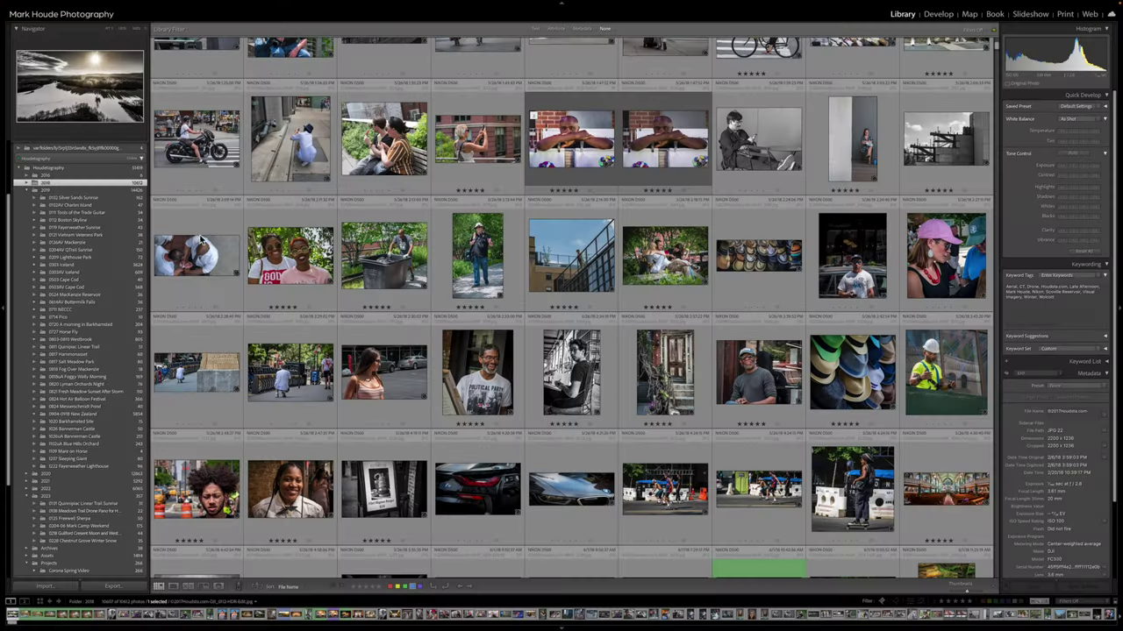
scroll(195, 236, "up", 2)
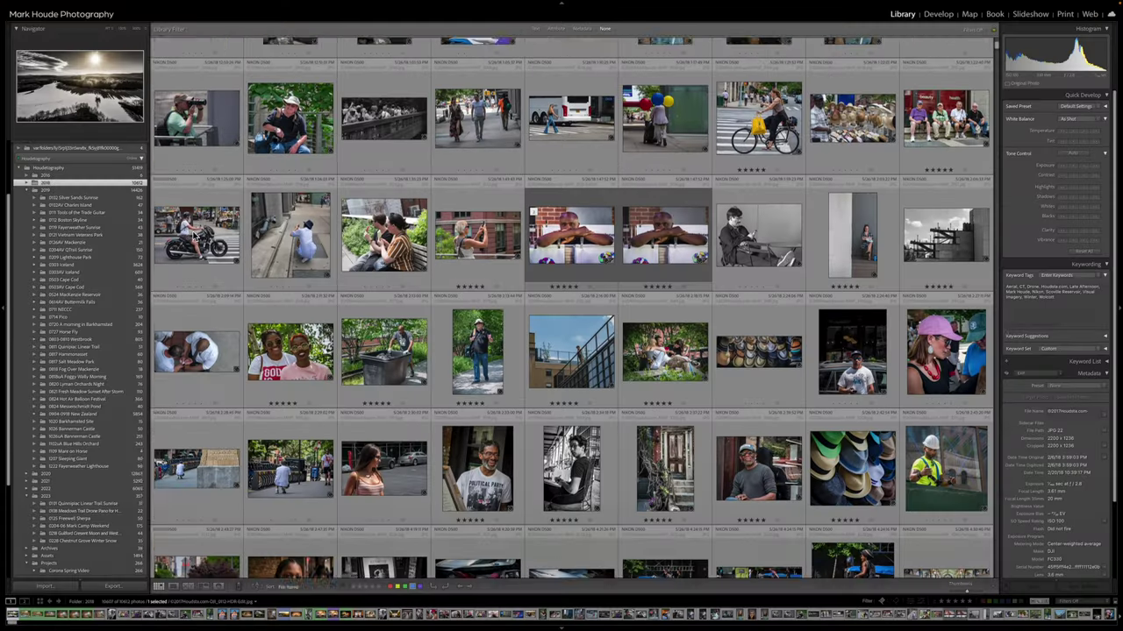
scroll(194, 236, "up", 3)
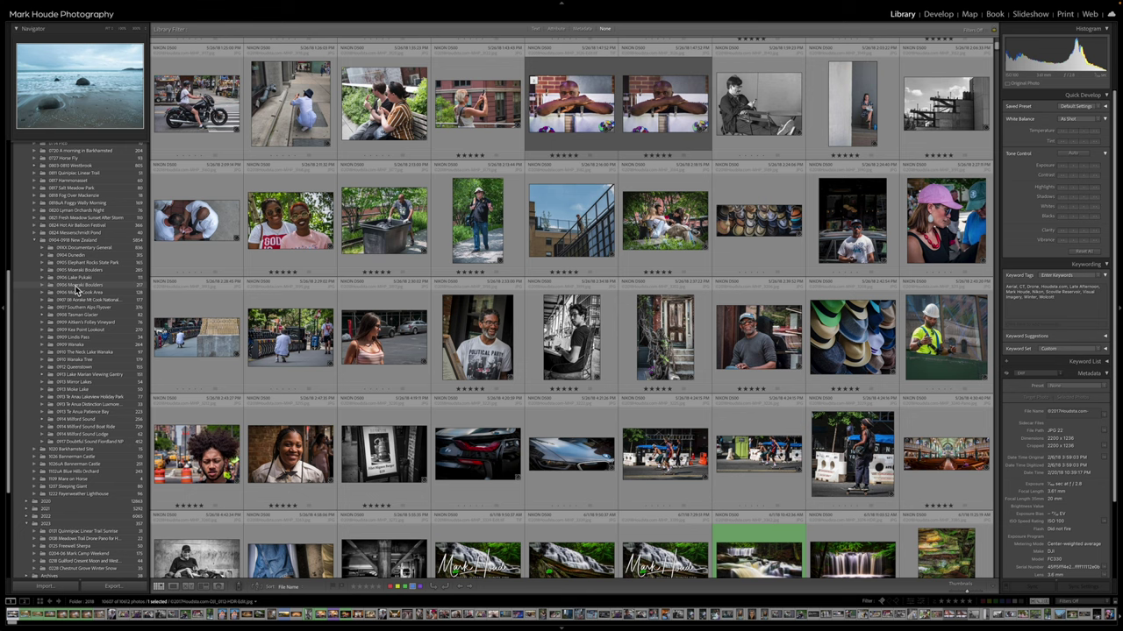
left_click(76, 286)
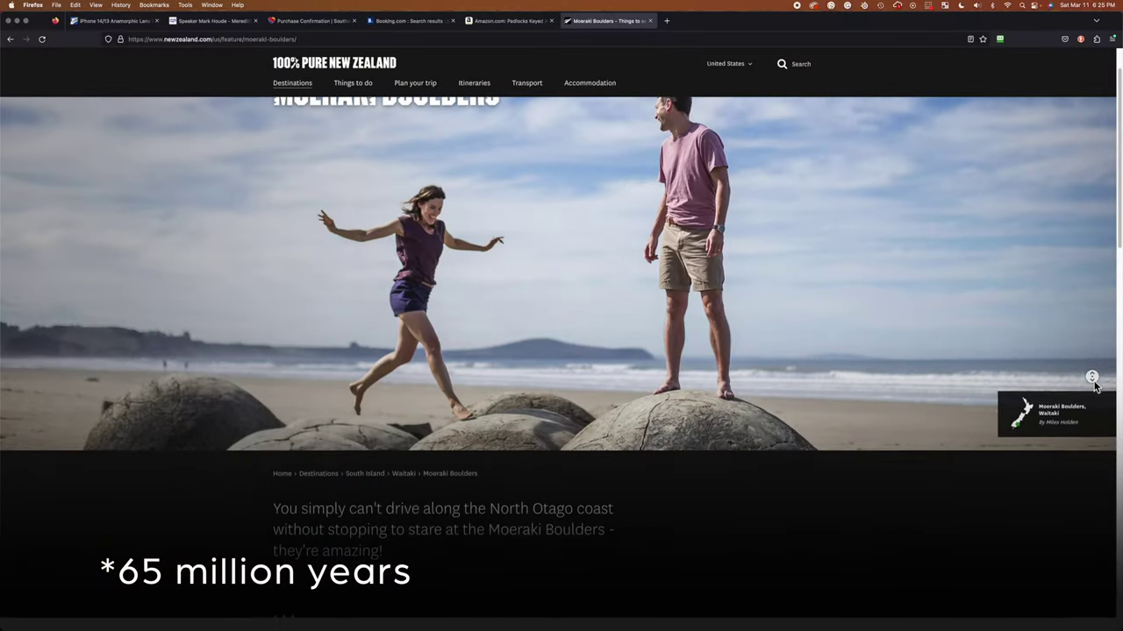
scroll(1094, 386, "down", 1)
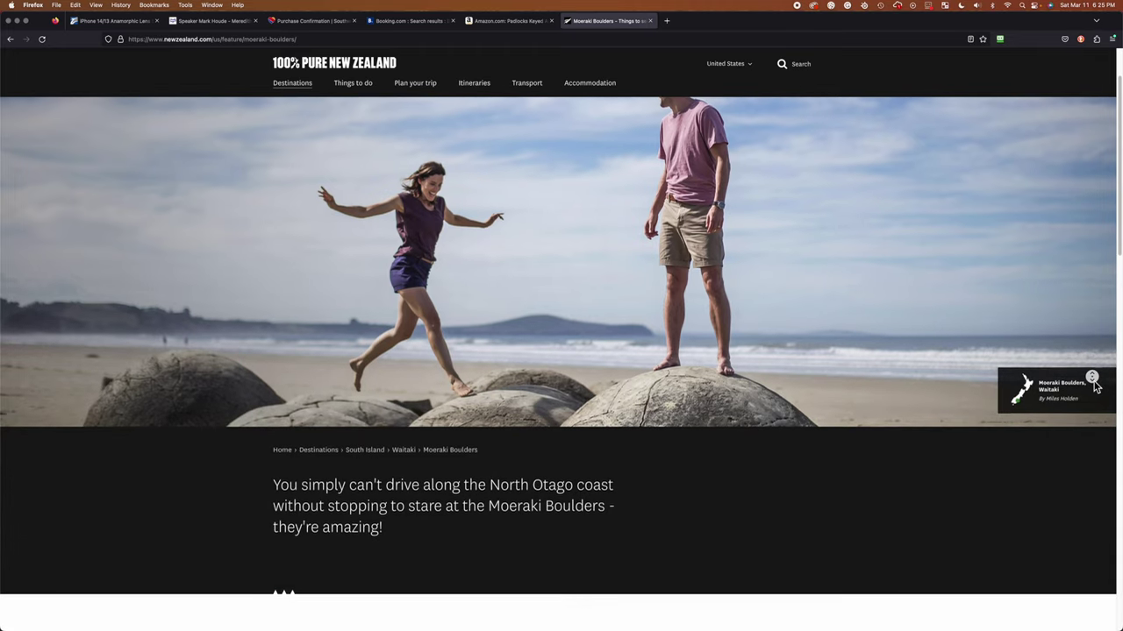
scroll(1093, 386, "down", 1)
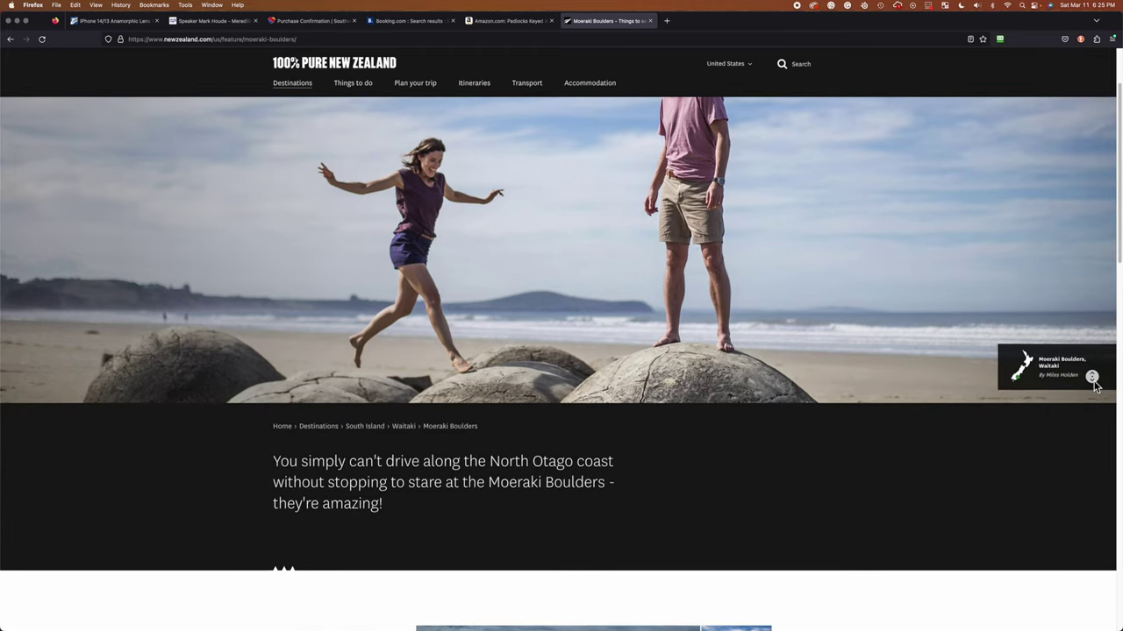
scroll(1094, 386, "down", 1)
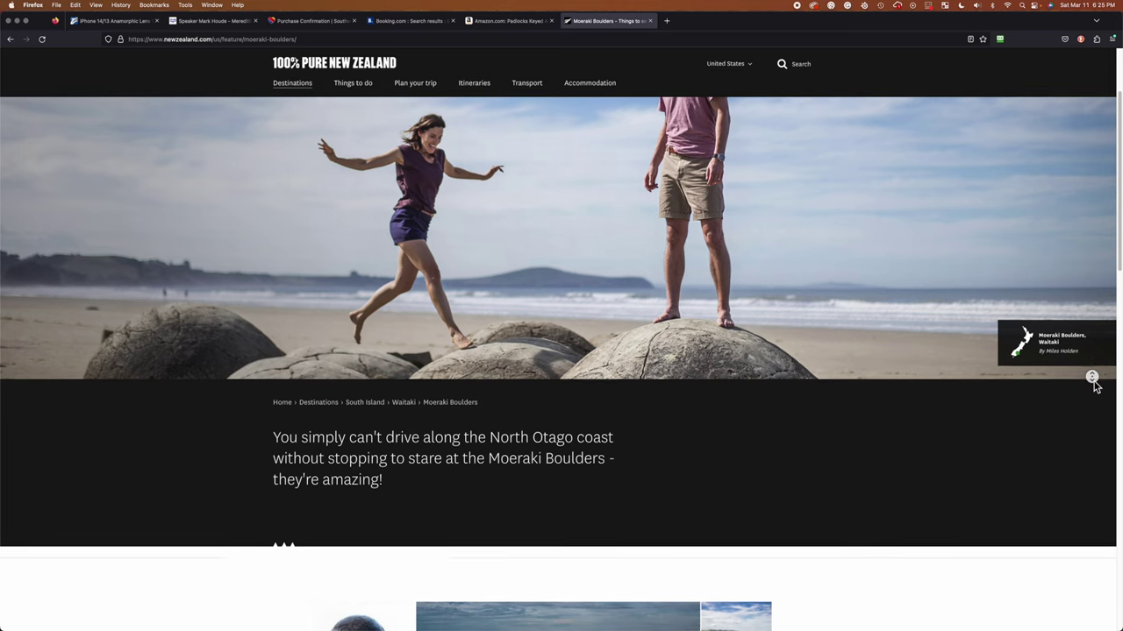
scroll(1094, 385, "down", 1)
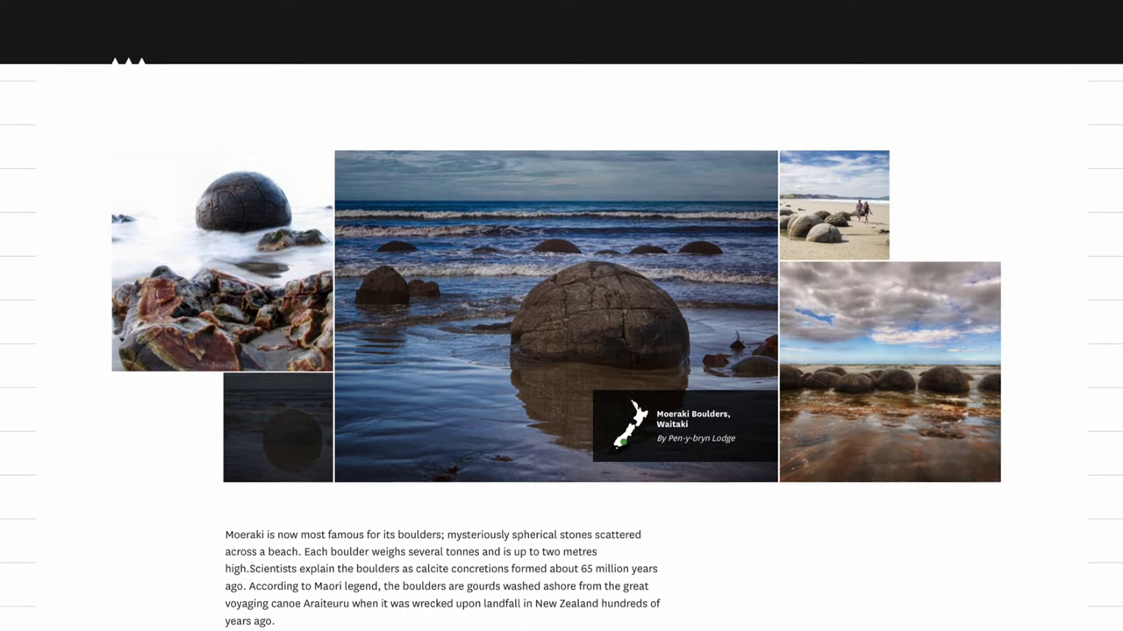
scroll(561, 351, "down", 2)
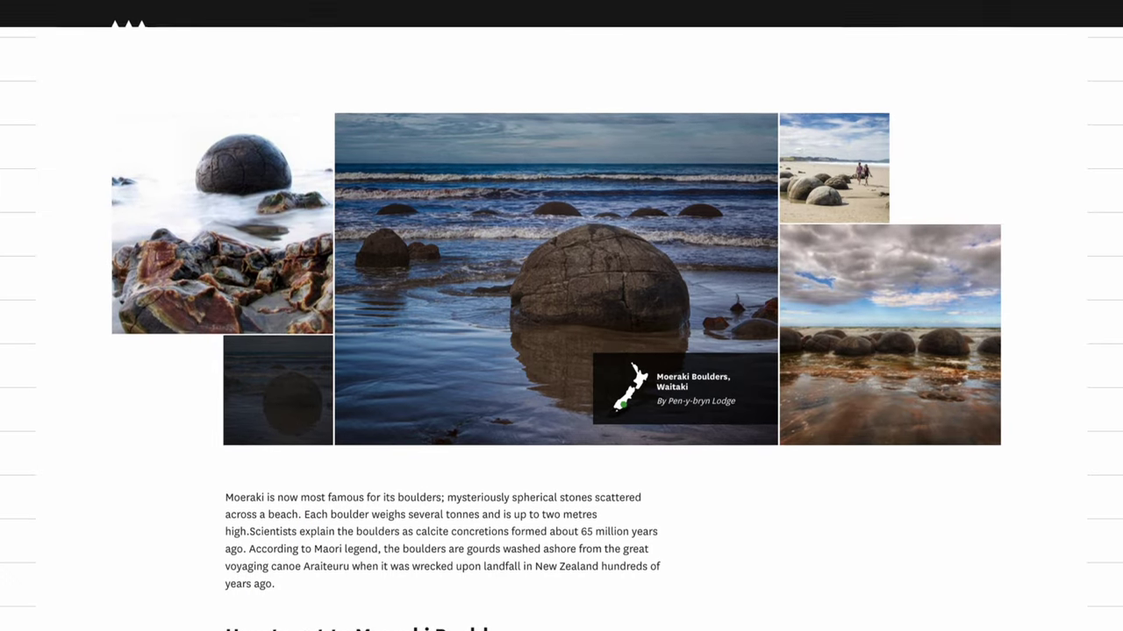
scroll(562, 351, "down", 1)
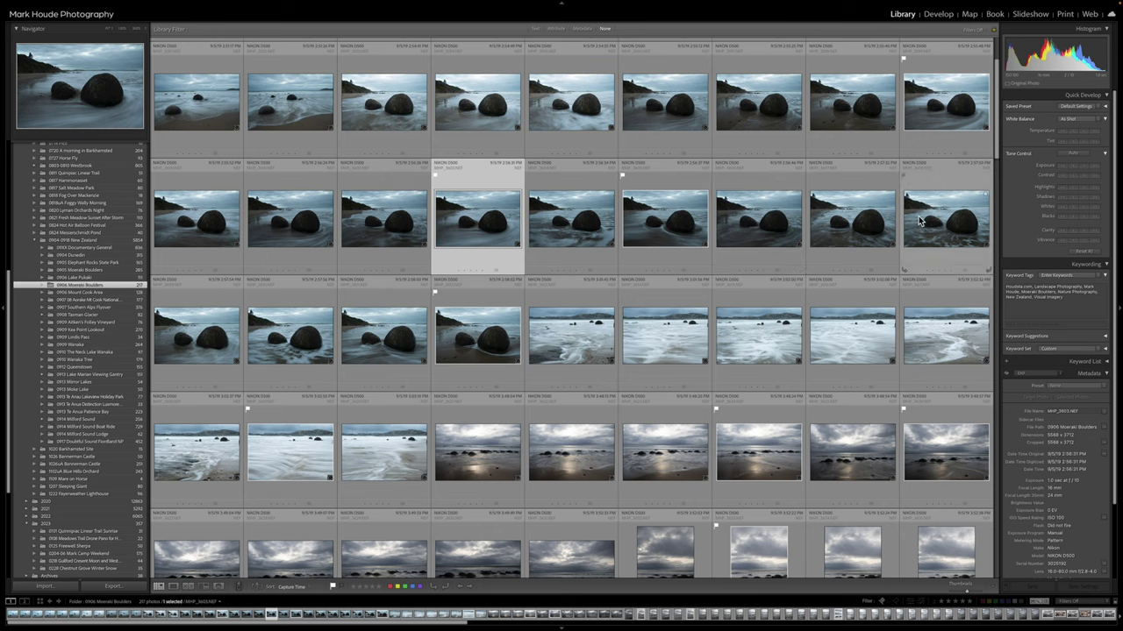
Compare six boulder shots in Survey view, then view MHP_3667.NEF full size in Loupe.
left_click(935, 235, "shift")
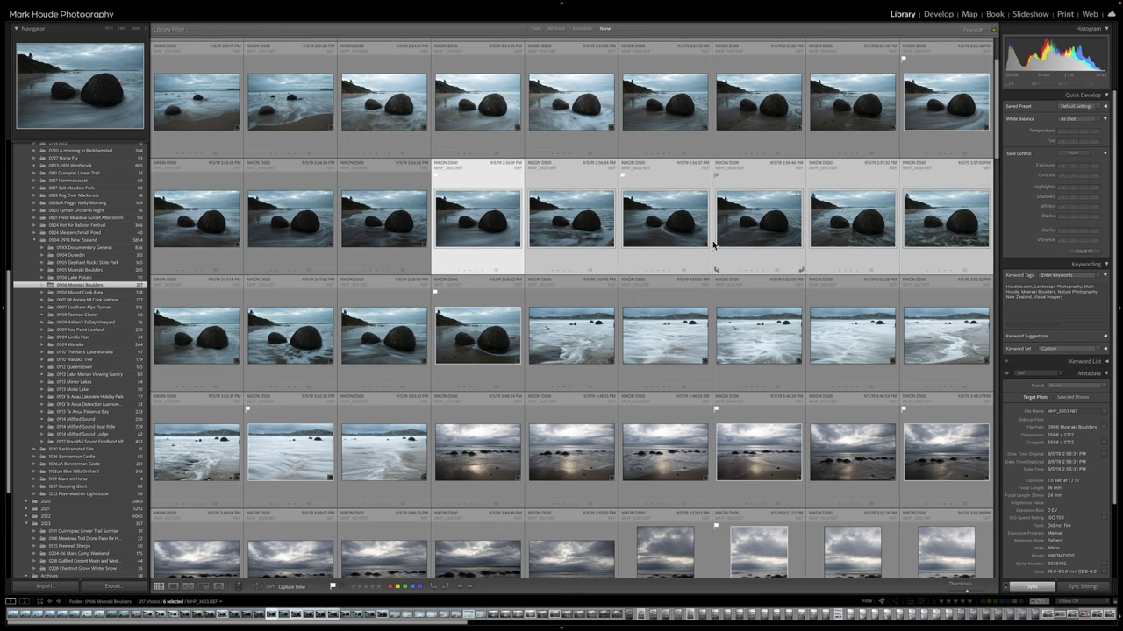
key("n")
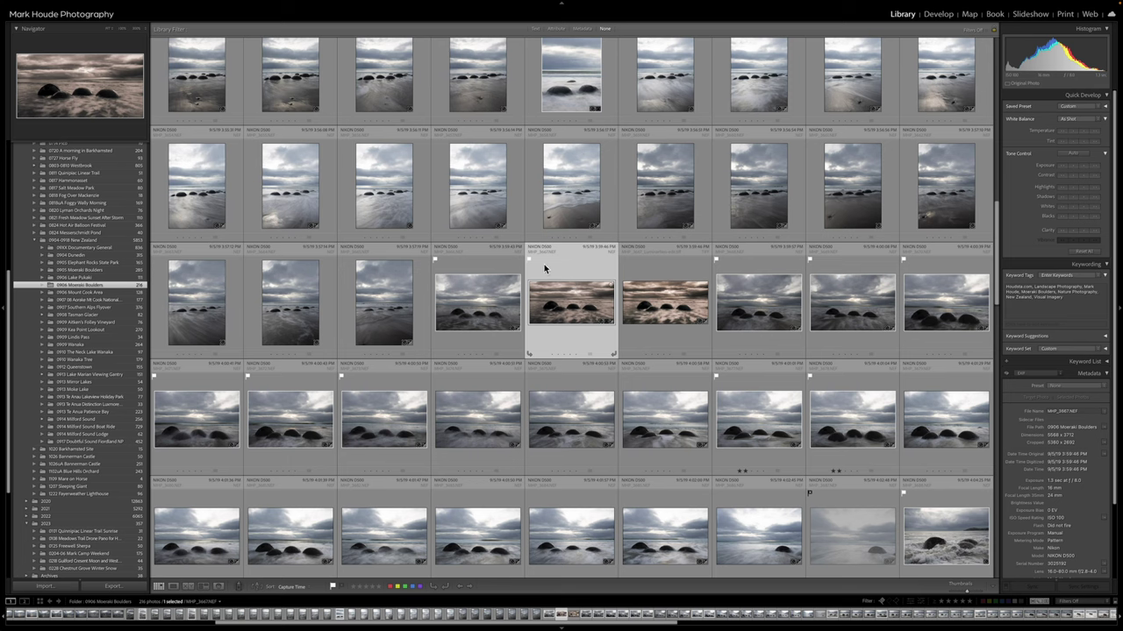
double_click(570, 277)
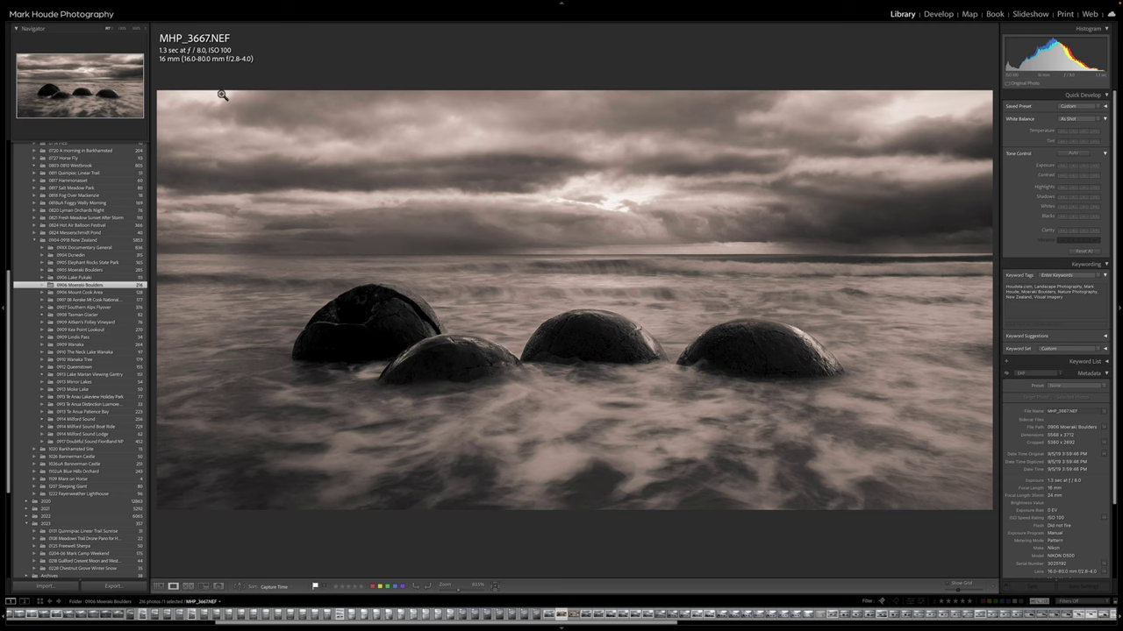
Create virtual copy Copy 1 of MHP_3667.NEF in the Library grid.
key("g")
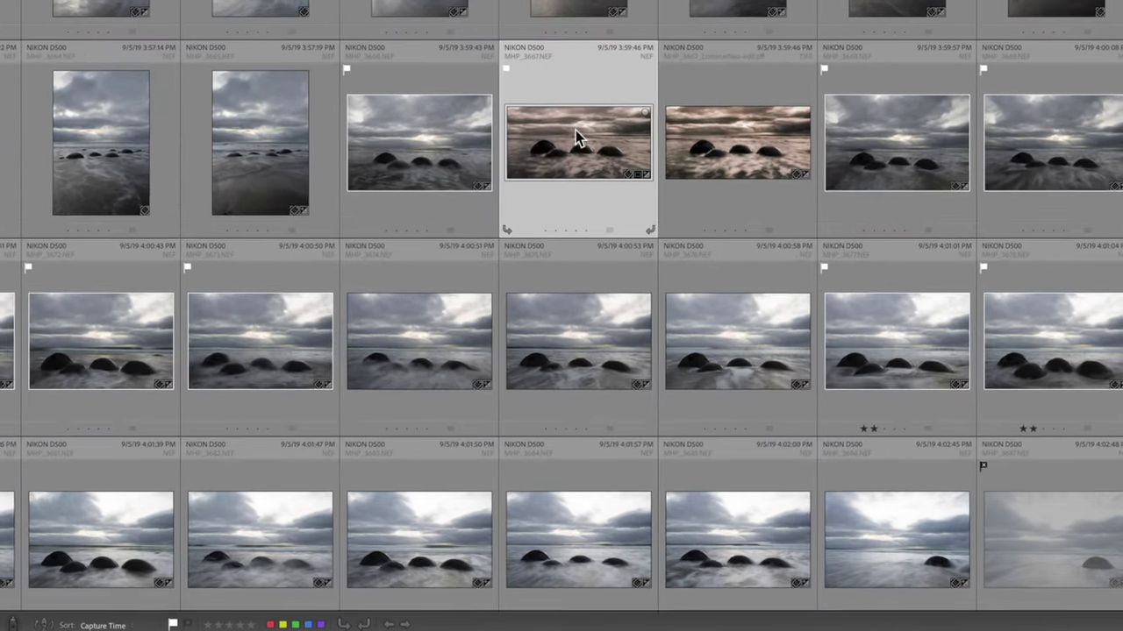
right_click(559, 294)
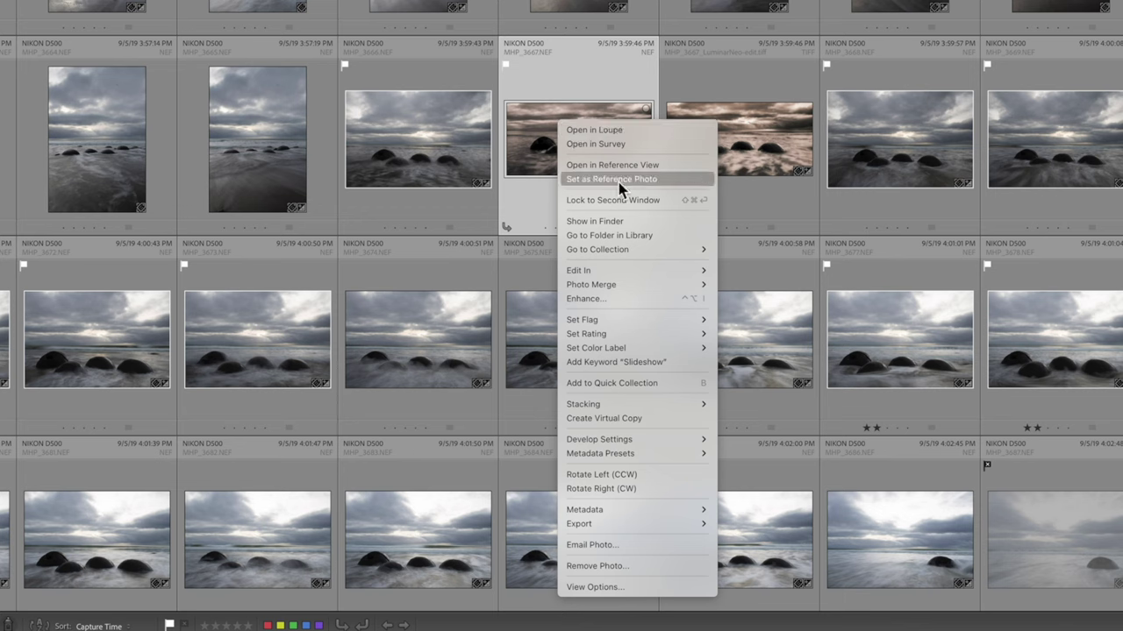
left_click(621, 420)
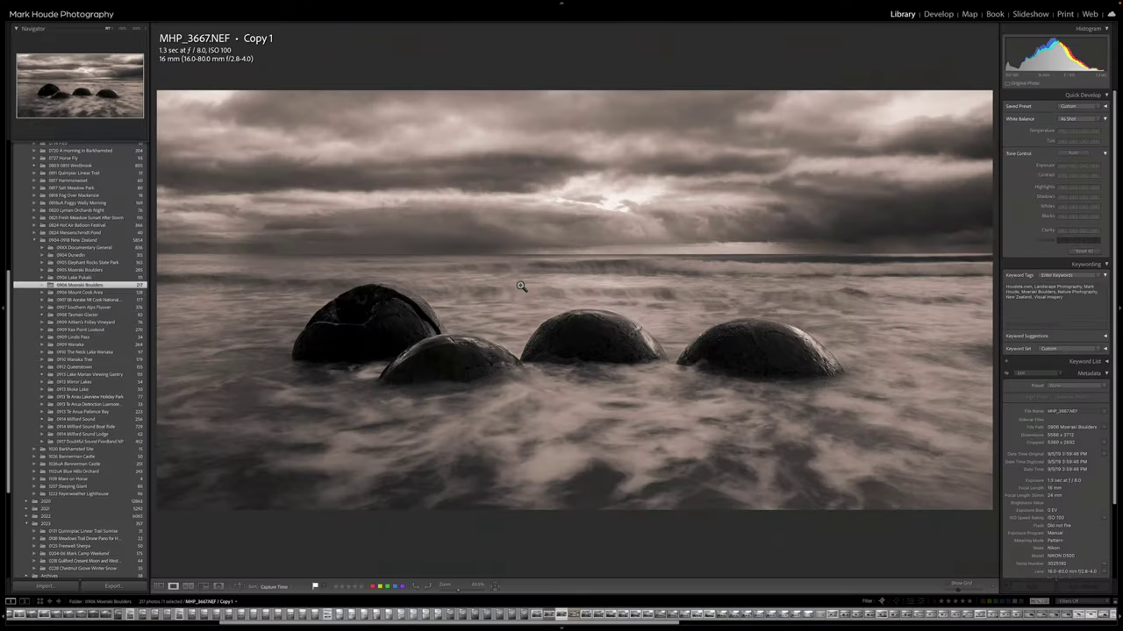
key("g")
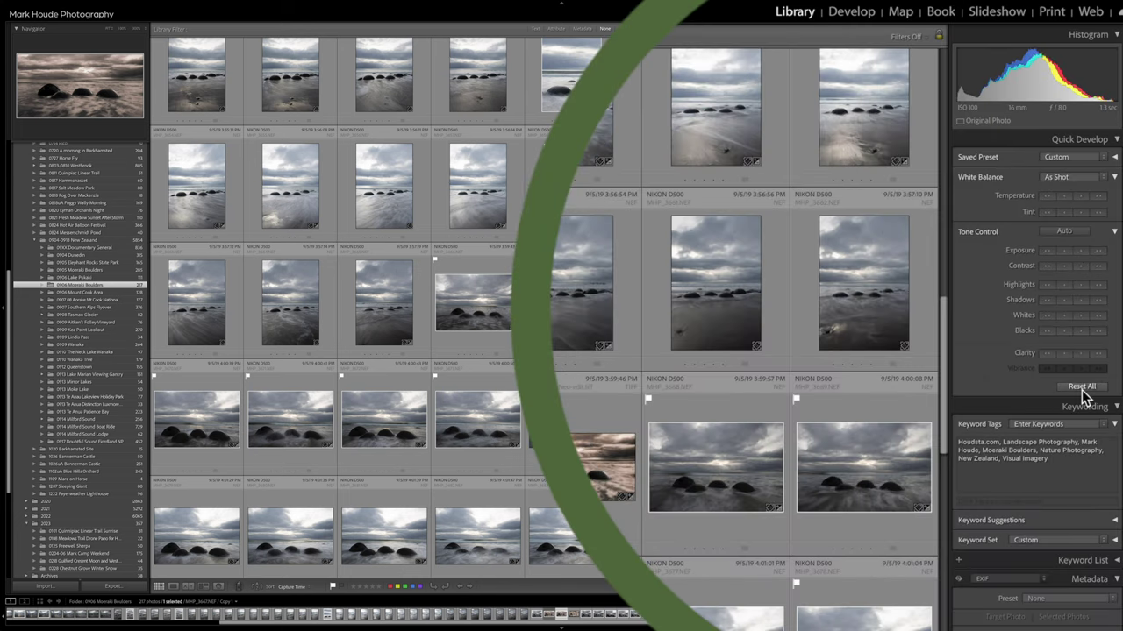
Take Copy 1 into the Develop module and start cropping it wider.
key("d")
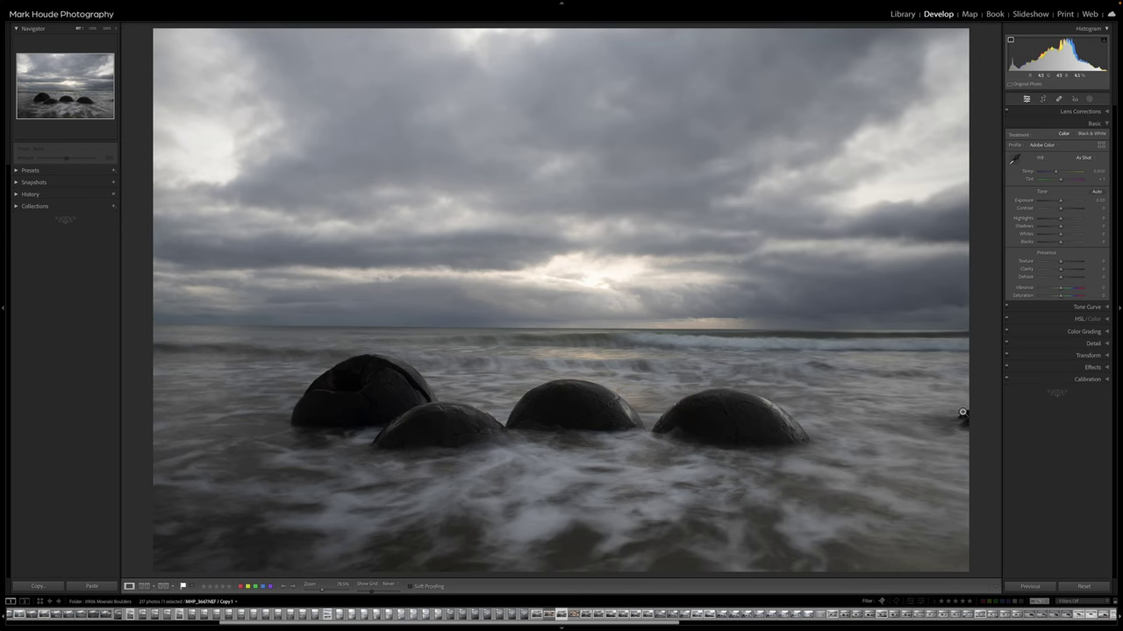
key("r")
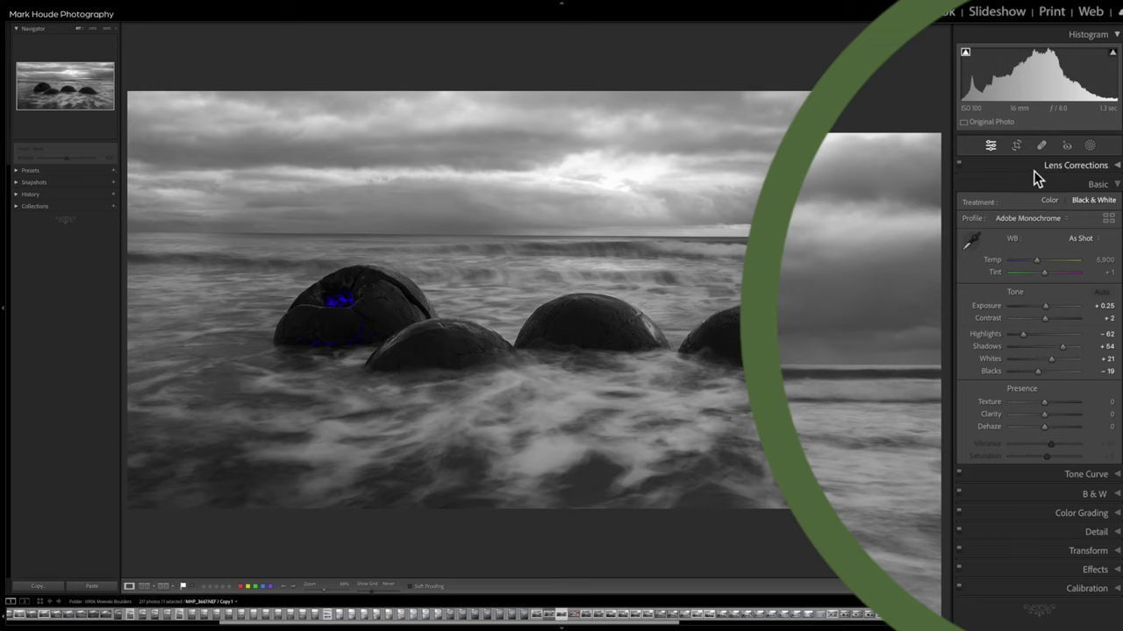
Create a Select Subject mask of the boulders and brighten its highlights.
left_click(1090, 146)
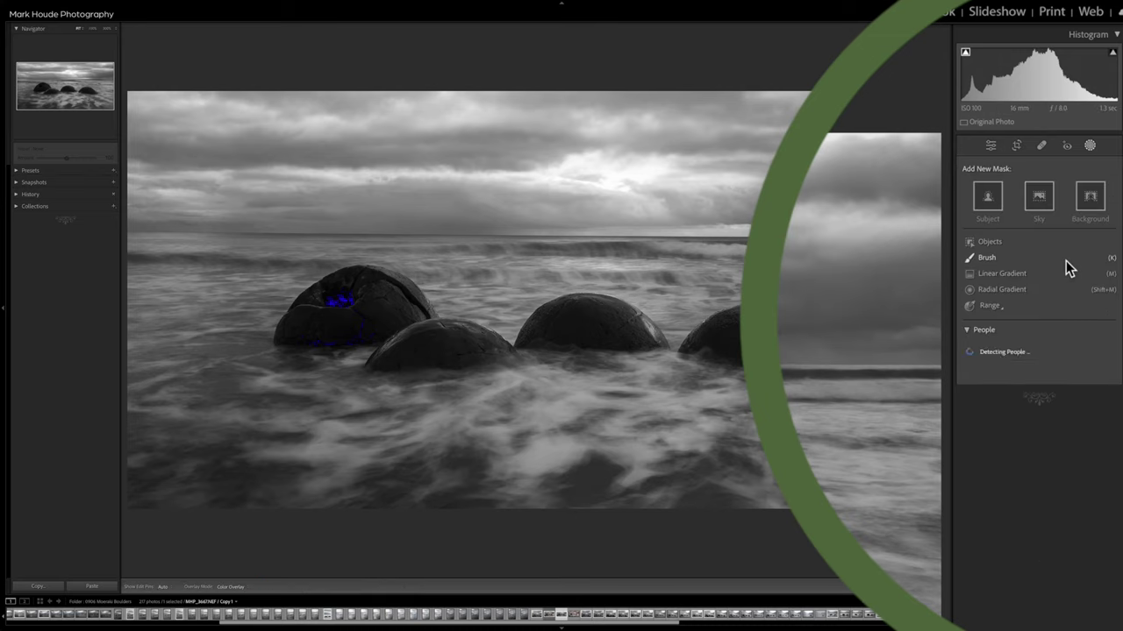
left_click(988, 200)
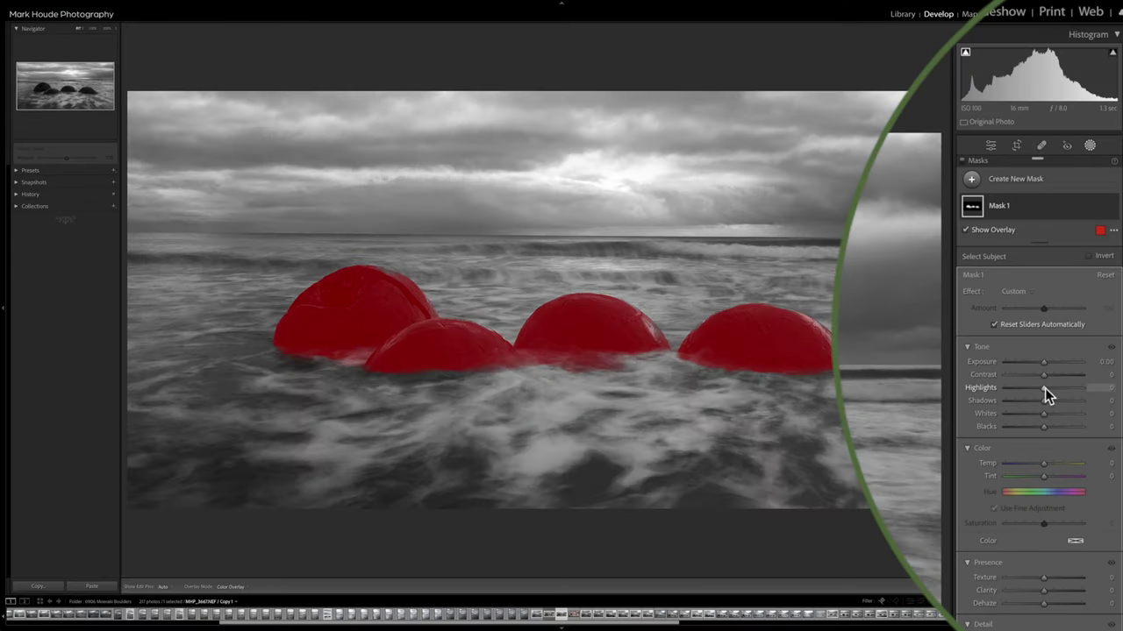
left_click(1060, 252)
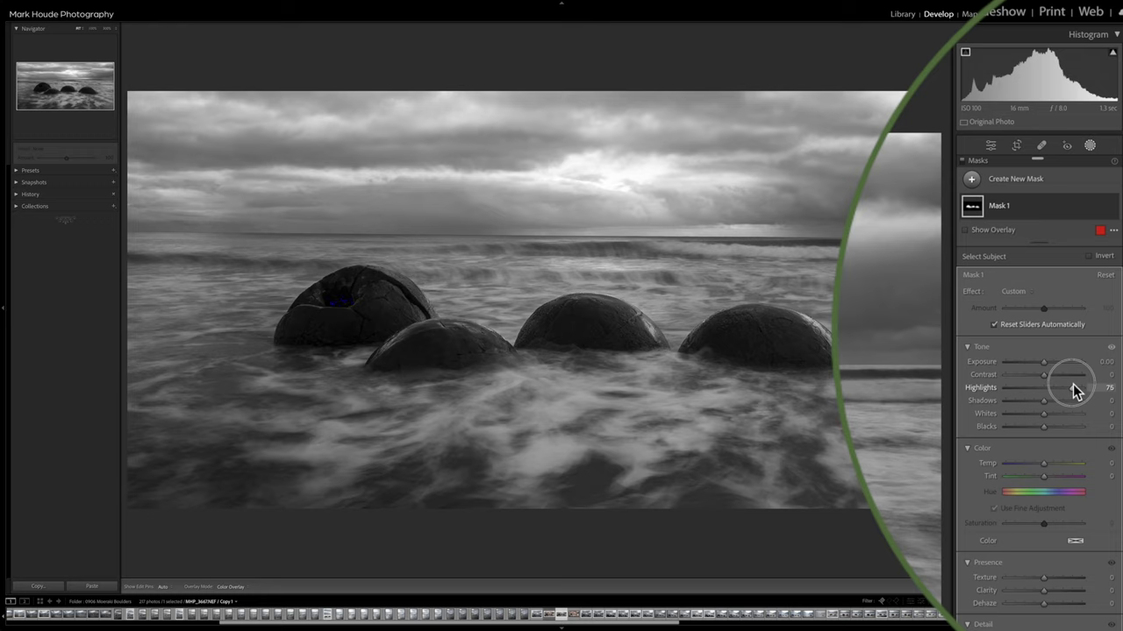
left_click_drag(1075, 390, 1038, 379)
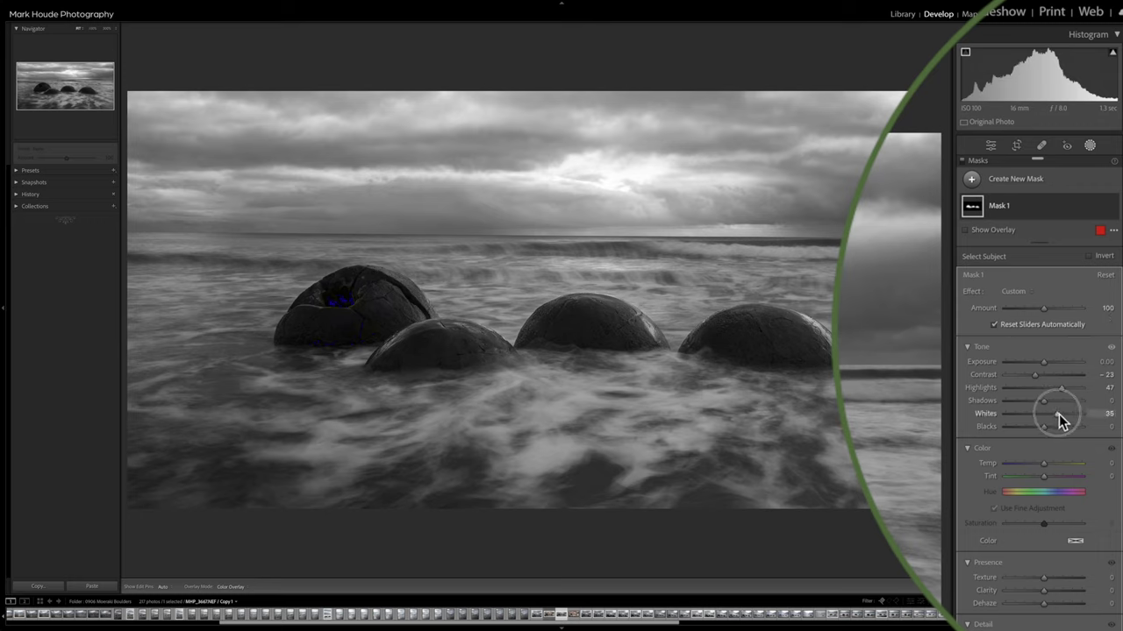
Set the boulder mask to Whites 43, Shadows -23, Exposure 0.25, Contrast 12, Texture 17, comparing on/off.
left_click_drag(1059, 414, 1058, 411)
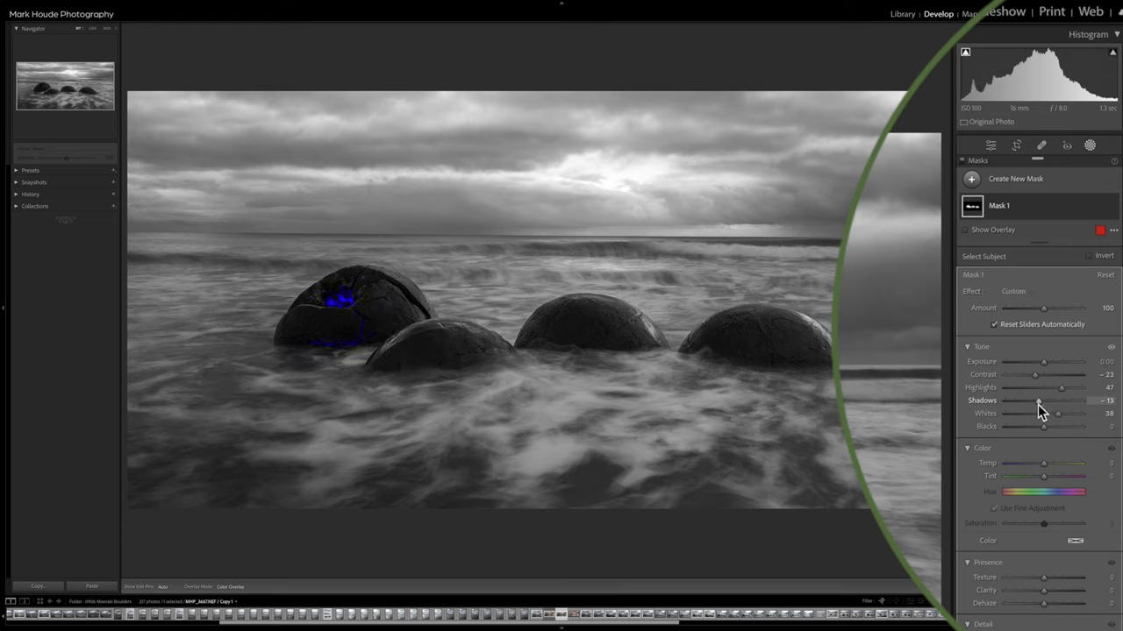
left_click_drag(1035, 407, 1061, 414)
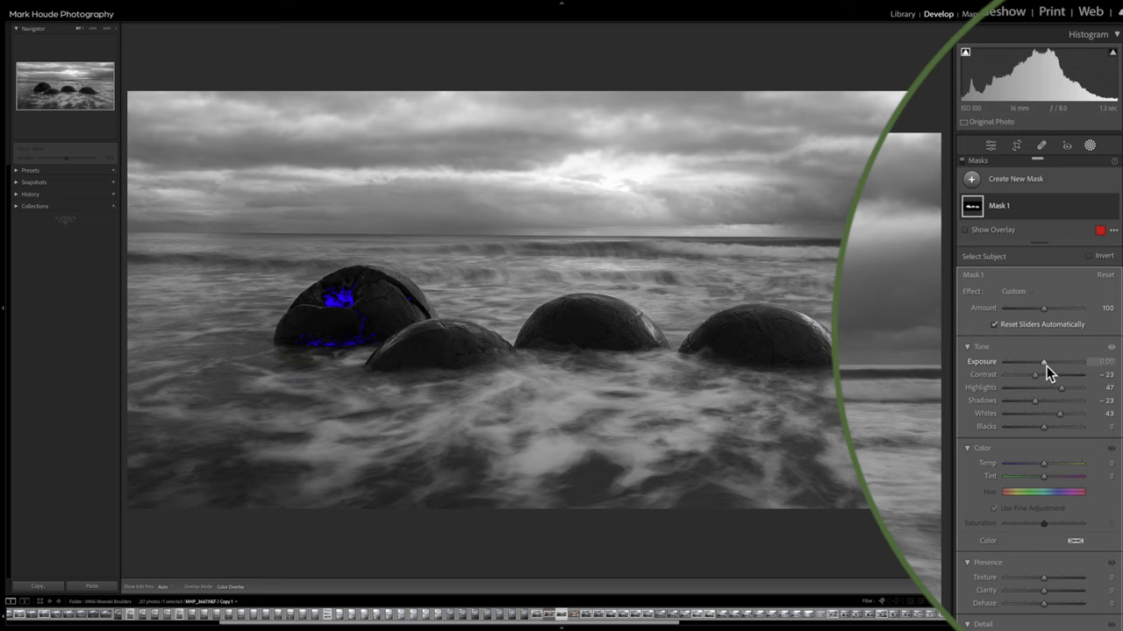
left_click_drag(1045, 363, 1053, 363)
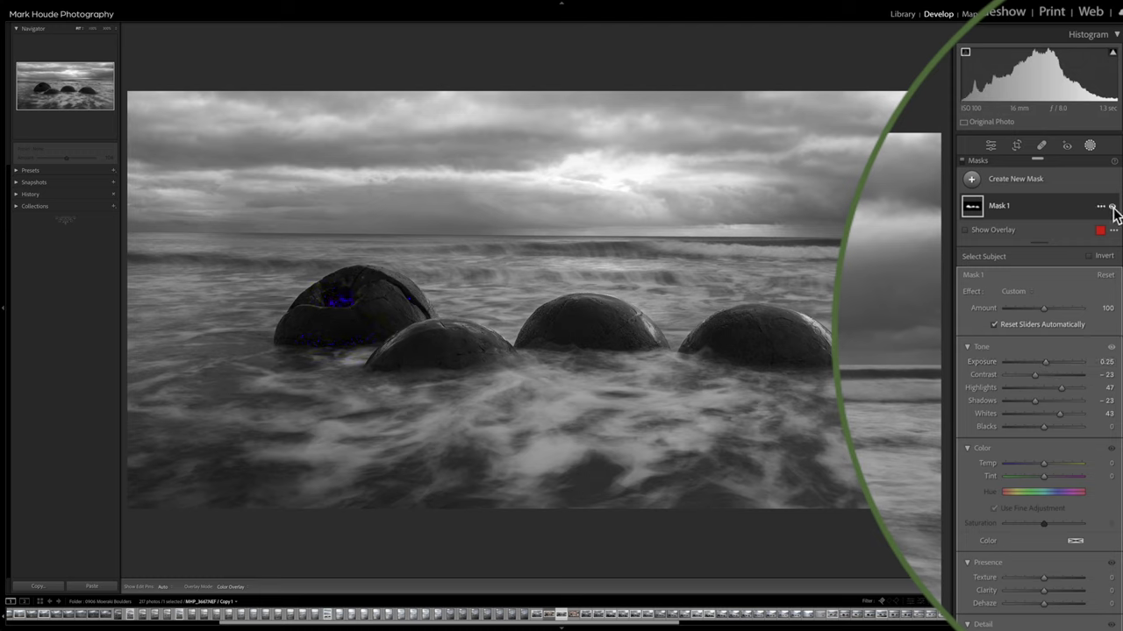
left_click(1111, 208)
left_click(1112, 208)
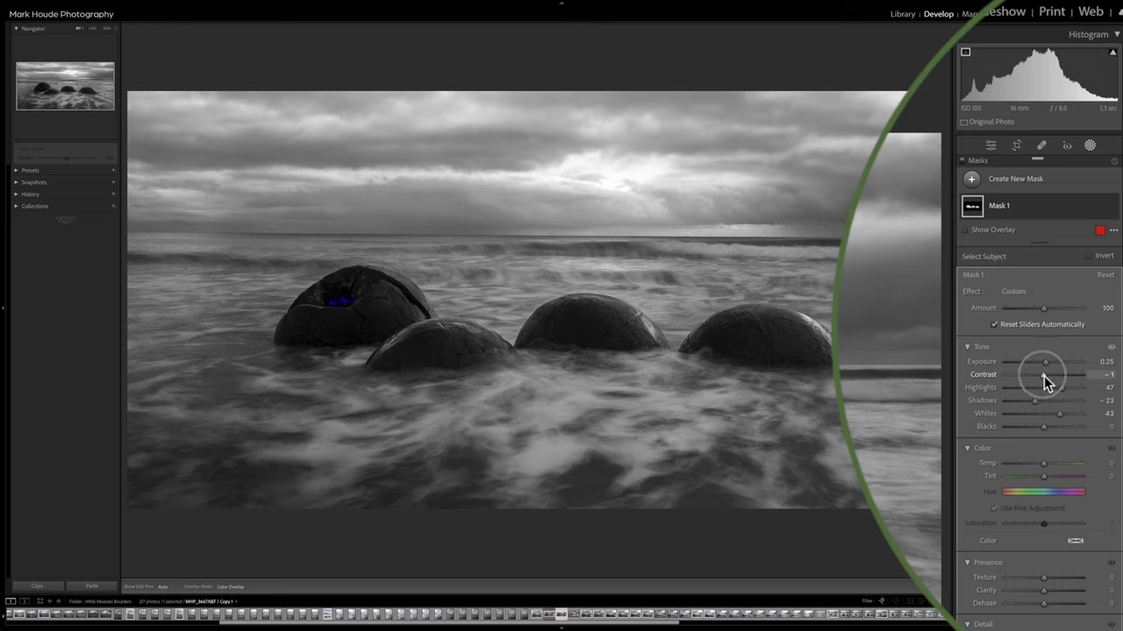
left_click_drag(1044, 375, 1052, 372)
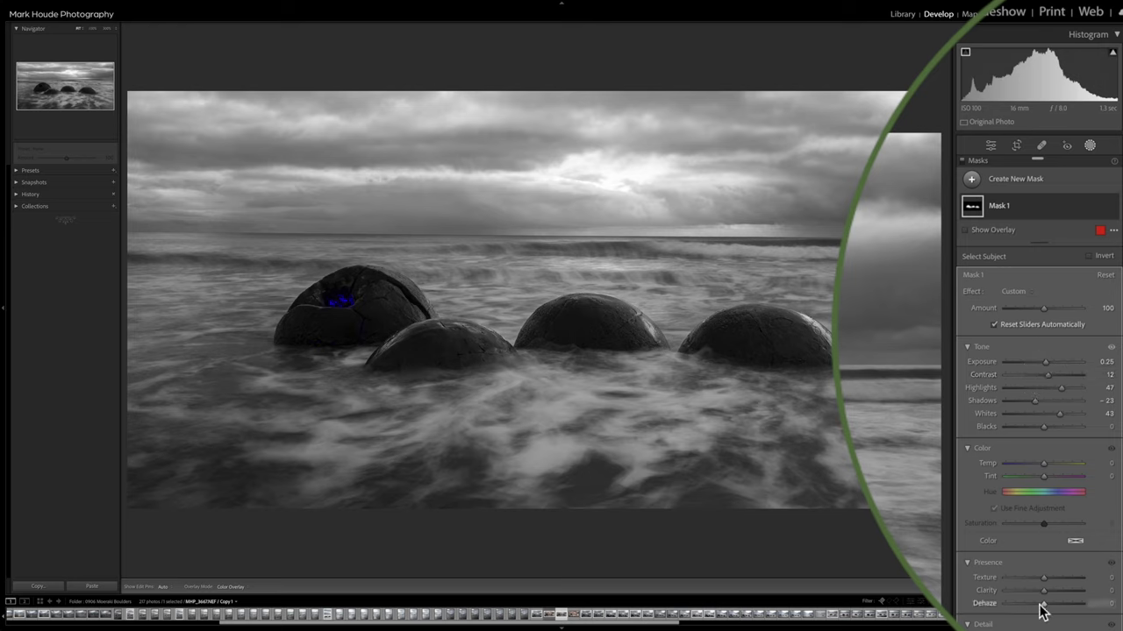
left_click_drag(1038, 580, 1051, 579)
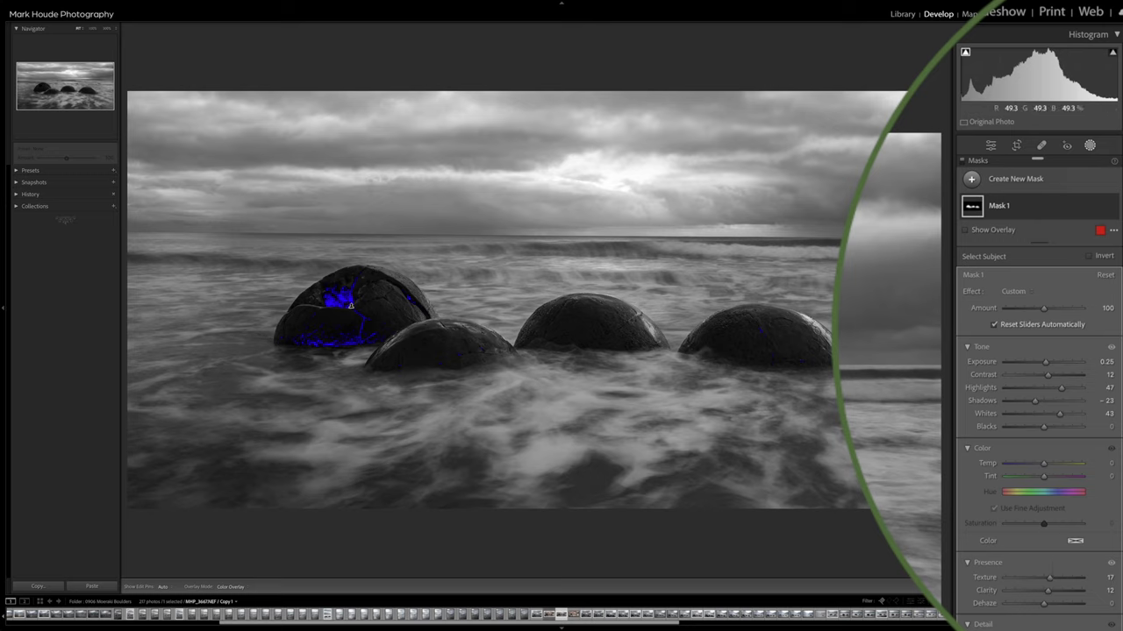
Paint a brush Mask 2 over the boulder tops with Exposure 0.36 and Highlights 12.
left_click(971, 179)
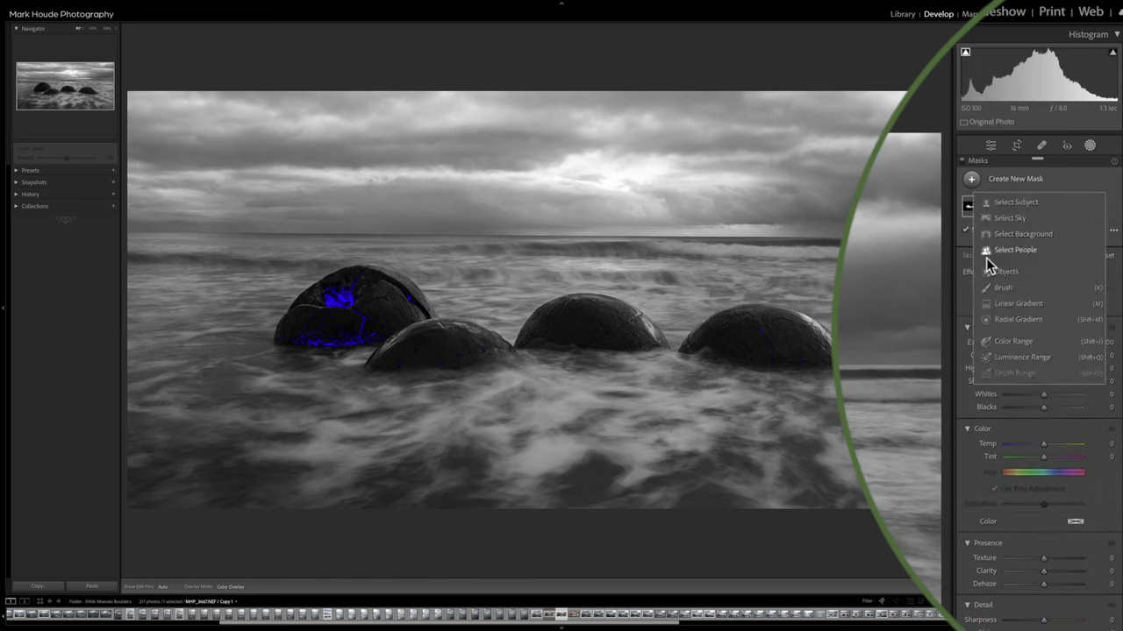
left_click(999, 288)
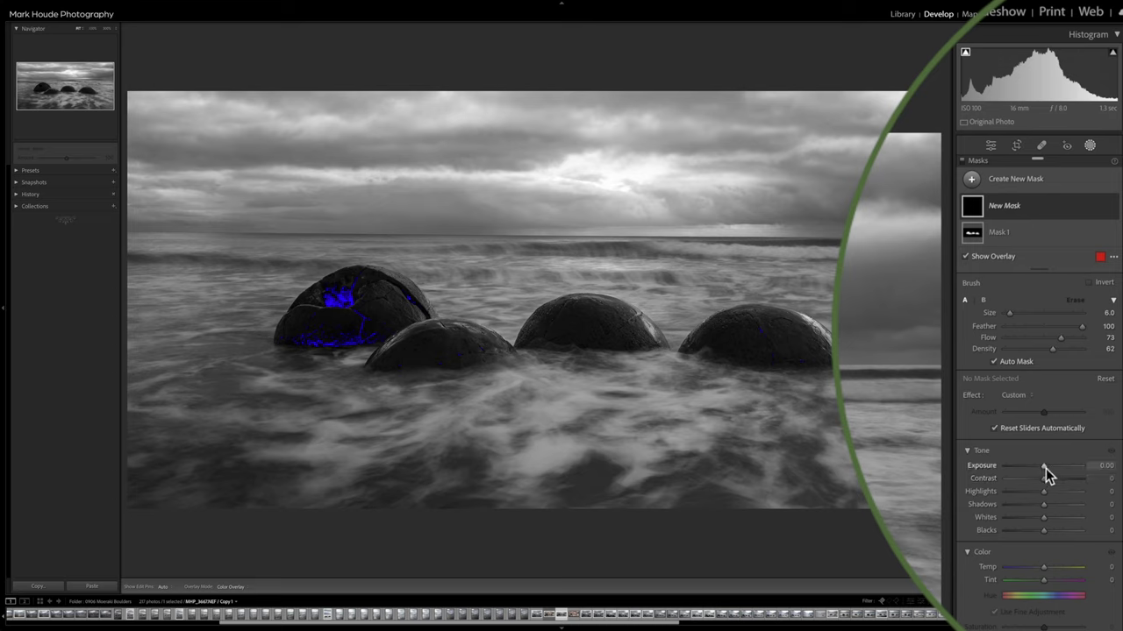
key("o")
left_click_drag(1045, 469, 1051, 493)
scroll(804, 323, "down", 2)
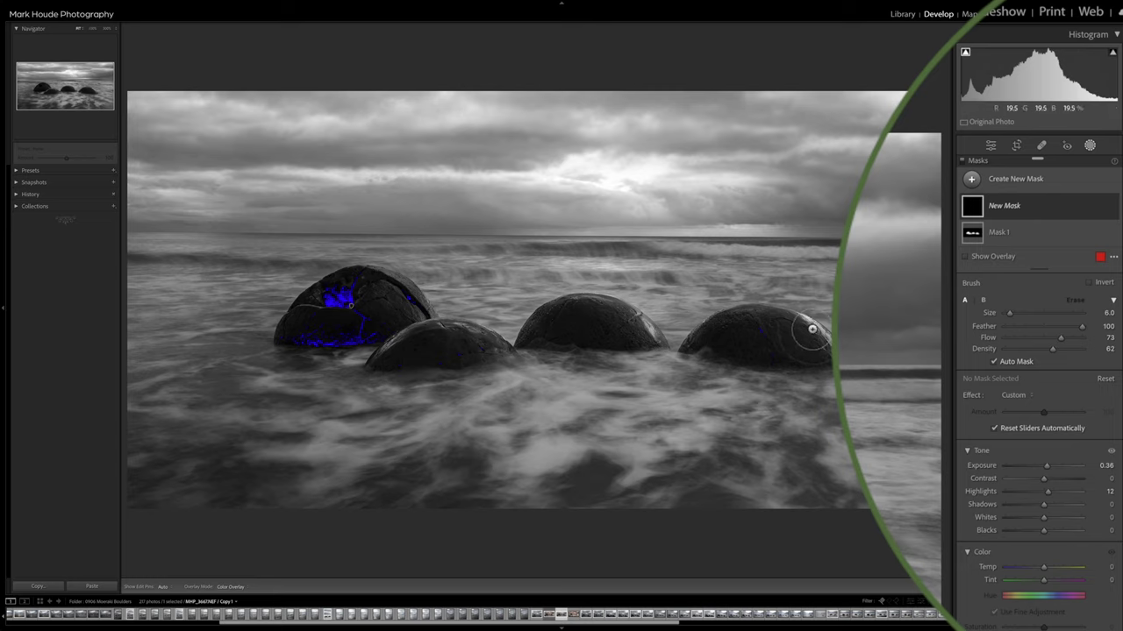
scroll(804, 324, "down", 1)
key("alt")
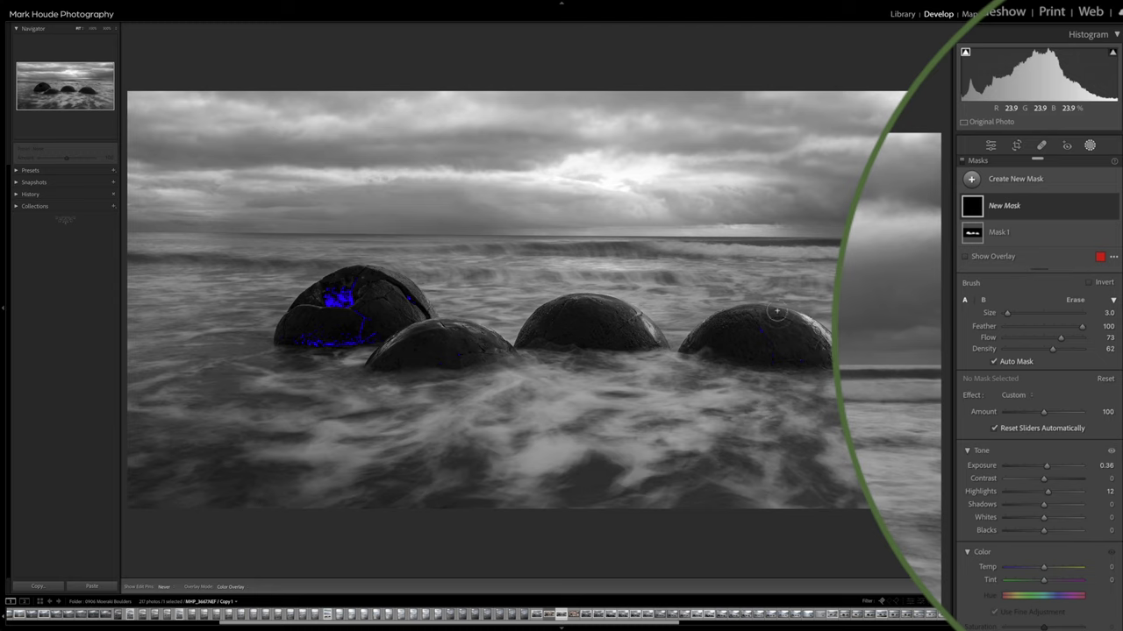
left_click(349, 303)
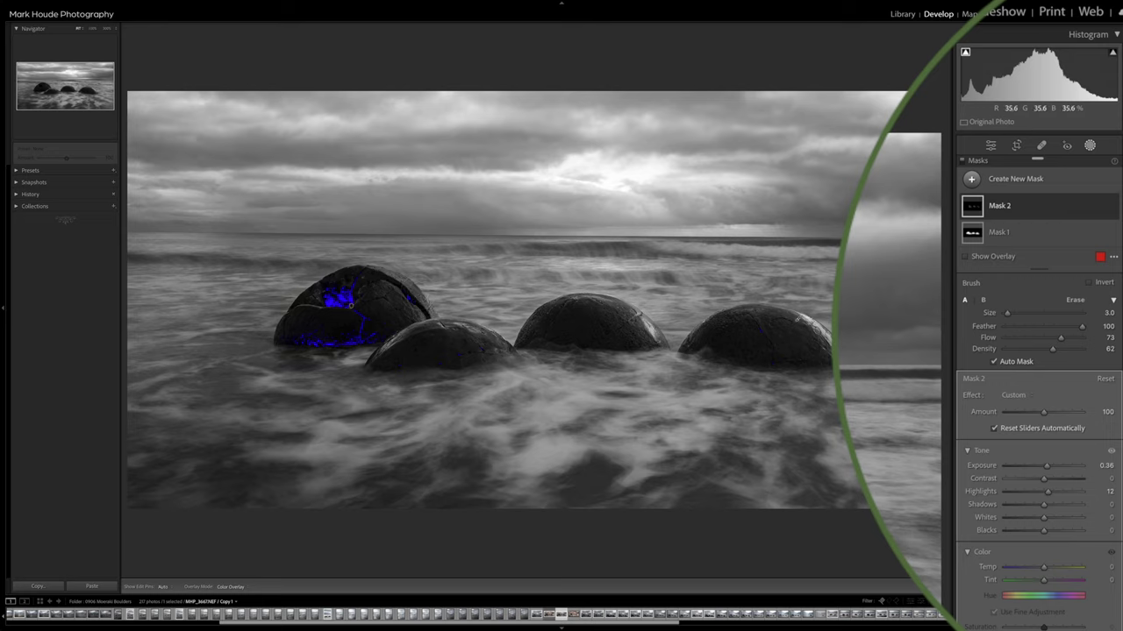
key("Escape")
Add a Select Sky mask with Highlights -66, Shadows -50, Whites -3, Contrast 45, comparing on/off.
left_click(971, 179)
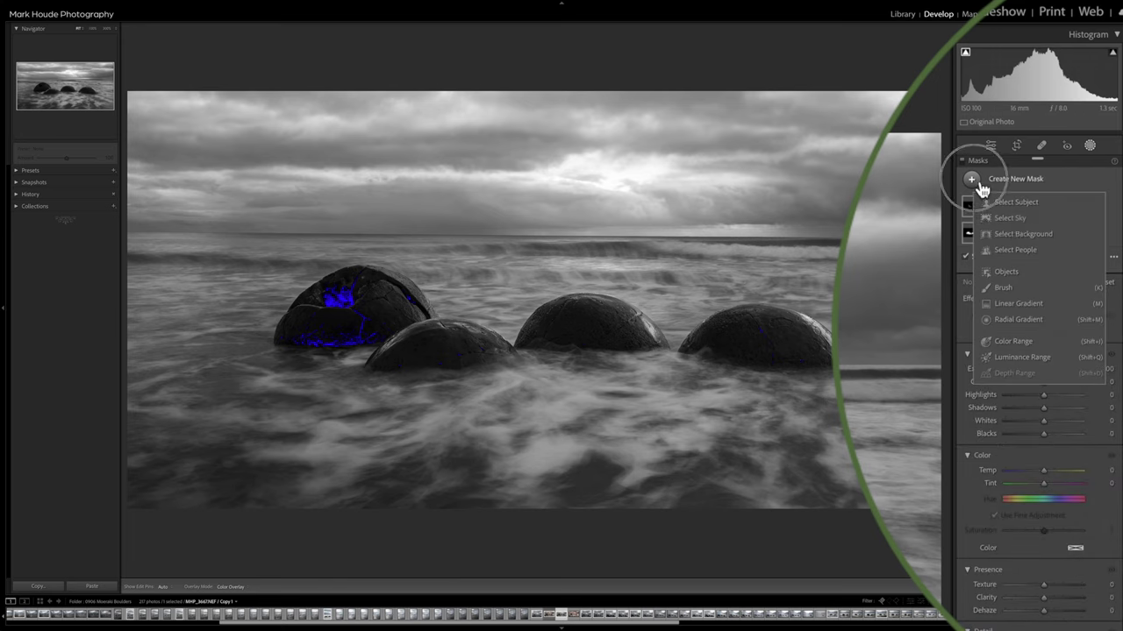
left_click(1010, 219)
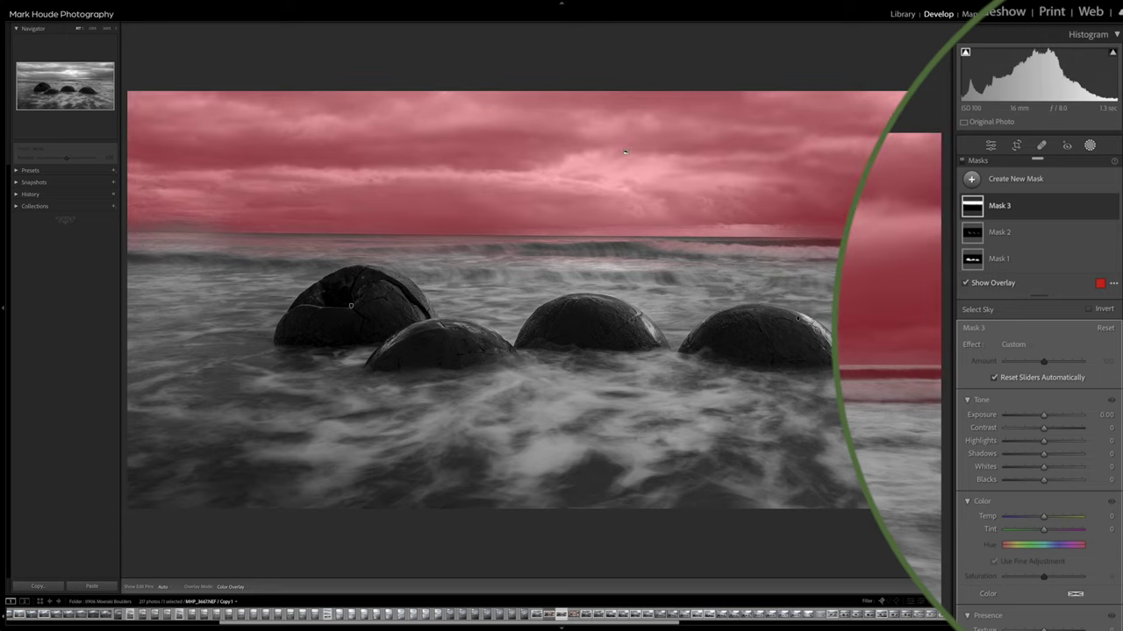
mouse_move(1043, 443)
left_mouse_down()
mouse_move(1006, 449)
mouse_move(1059, 436)
left_mouse_up()
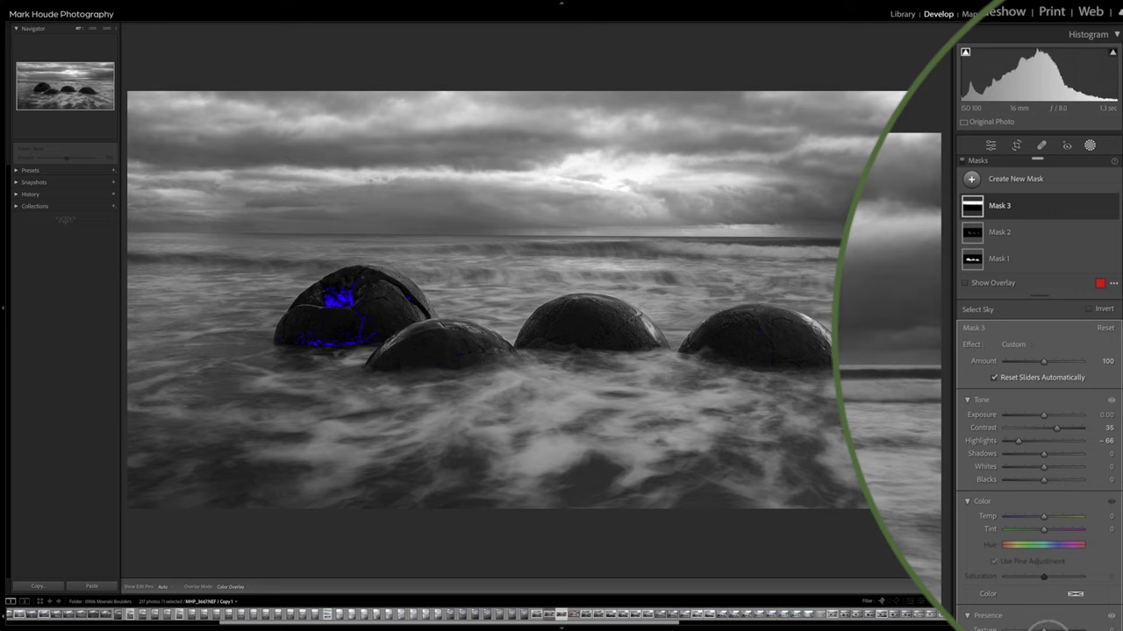
mouse_move(1042, 458)
left_mouse_down()
mouse_move(1031, 464)
mouse_move(1052, 468)
mouse_move(1041, 472)
left_mouse_up()
left_click_drag(1028, 455, 1025, 454)
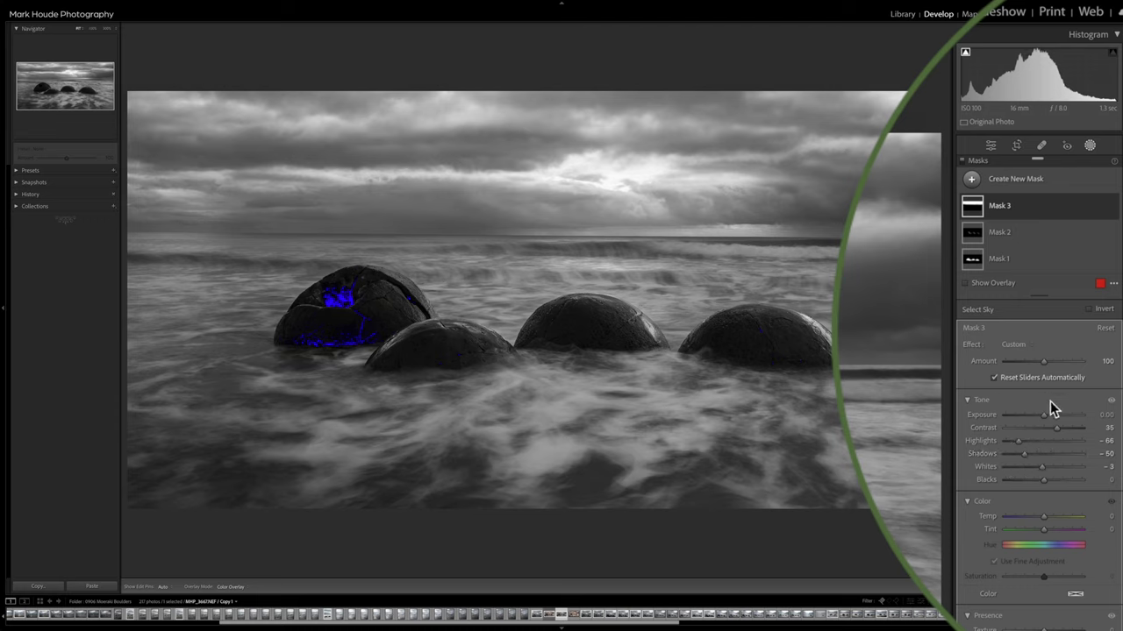
left_click_drag(1057, 429, 1061, 429)
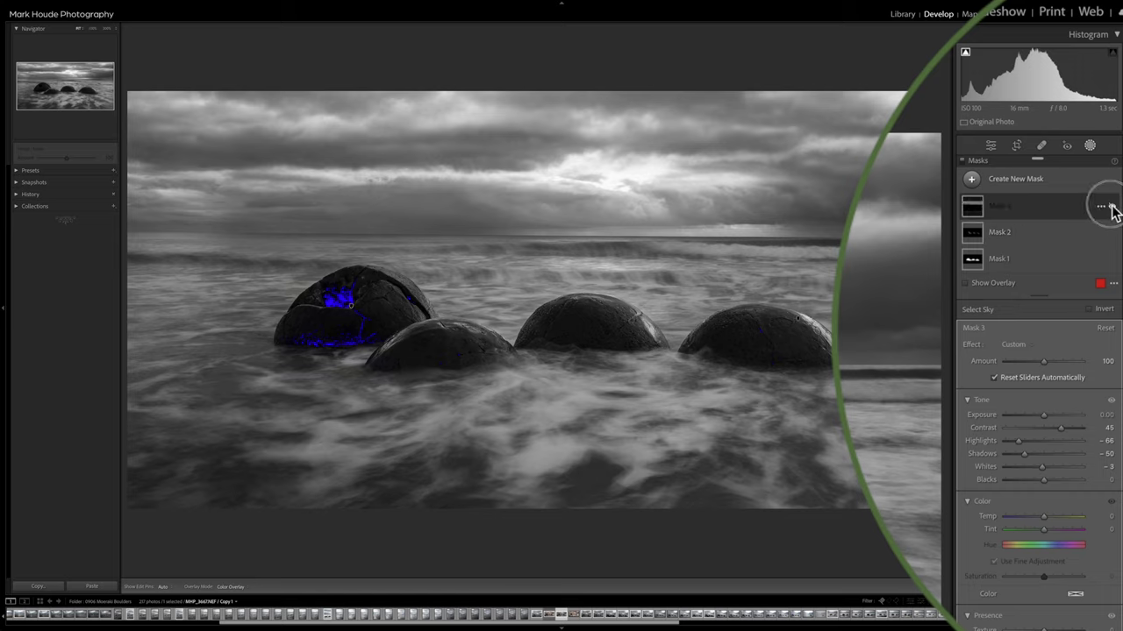
left_click(1110, 207)
left_click(1109, 207)
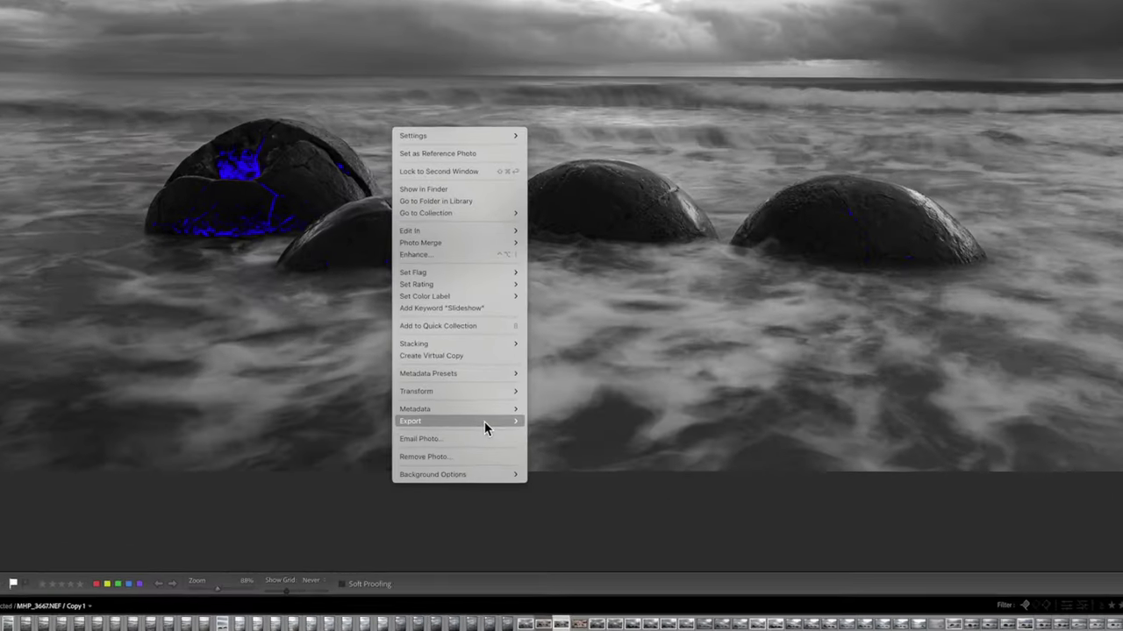
Send a copy with Lightroom adjustments to Luminar Neo through Export > Luminar Neo.
mouse_move(484, 421)
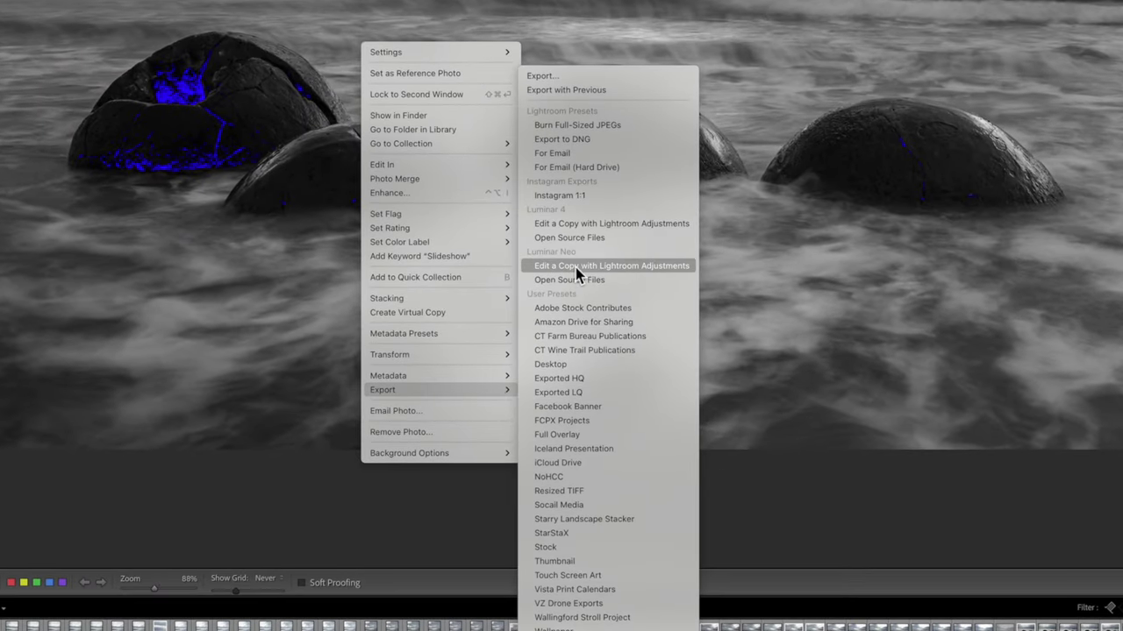
left_click(576, 268)
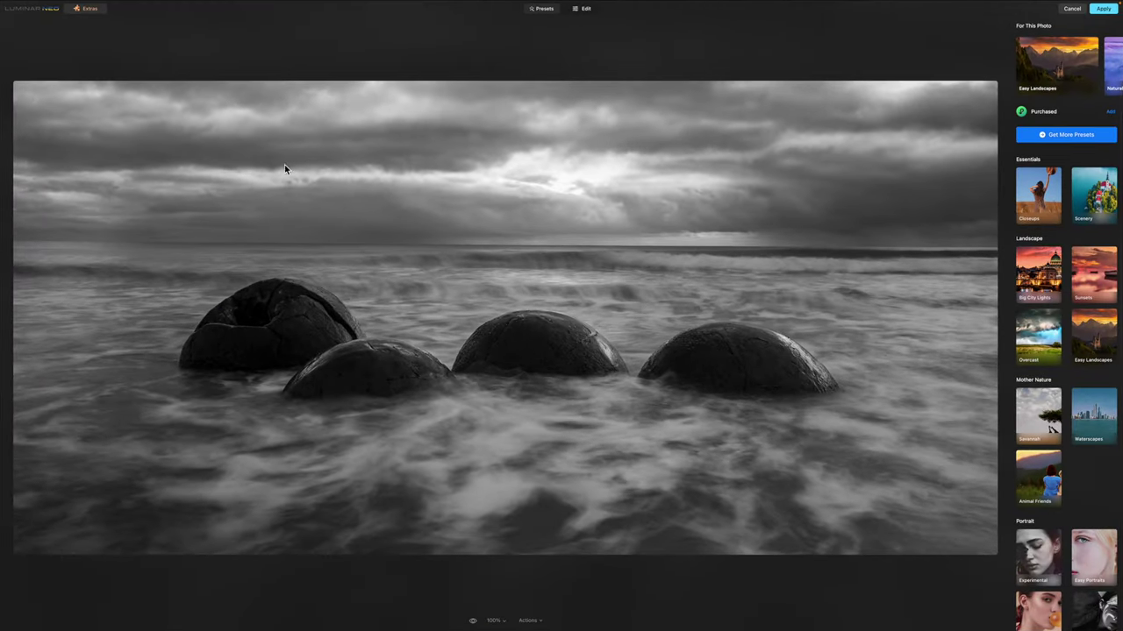
In Luminar Neo's Edit panel, set Enhance Accent 57 and Sky Enhancer 23, comparing on/off.
left_click(582, 9)
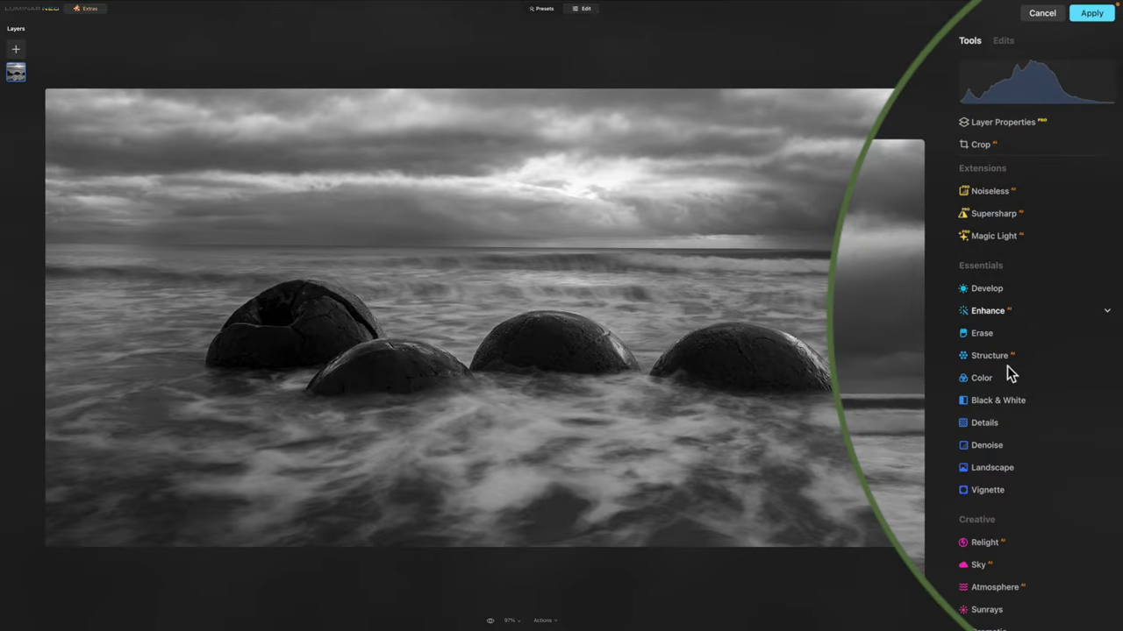
left_click(987, 310)
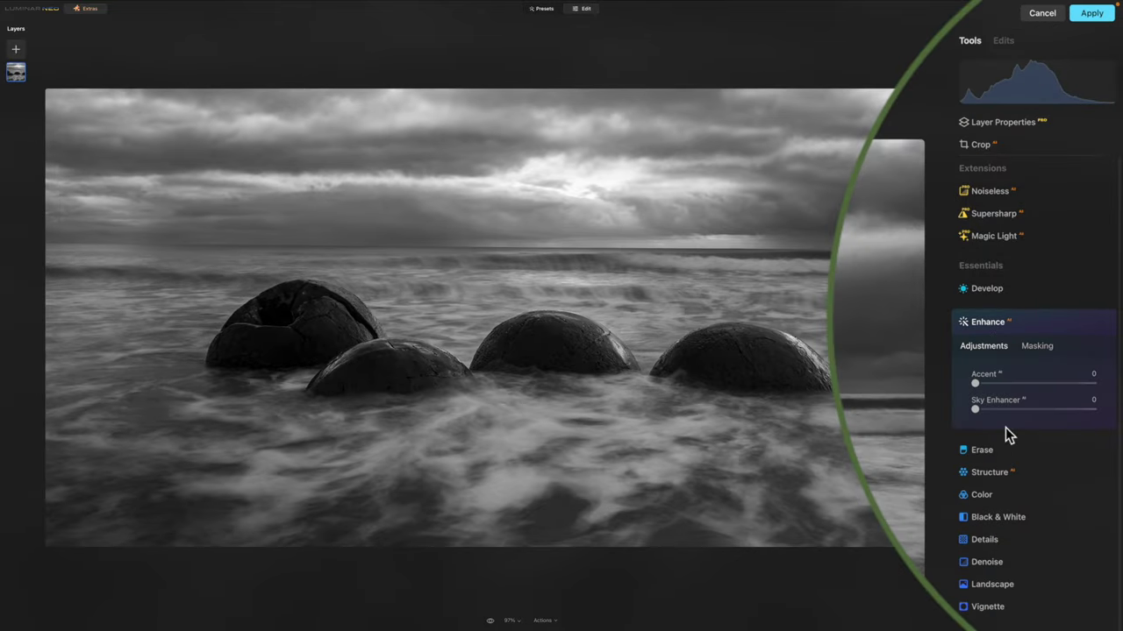
left_click(977, 384)
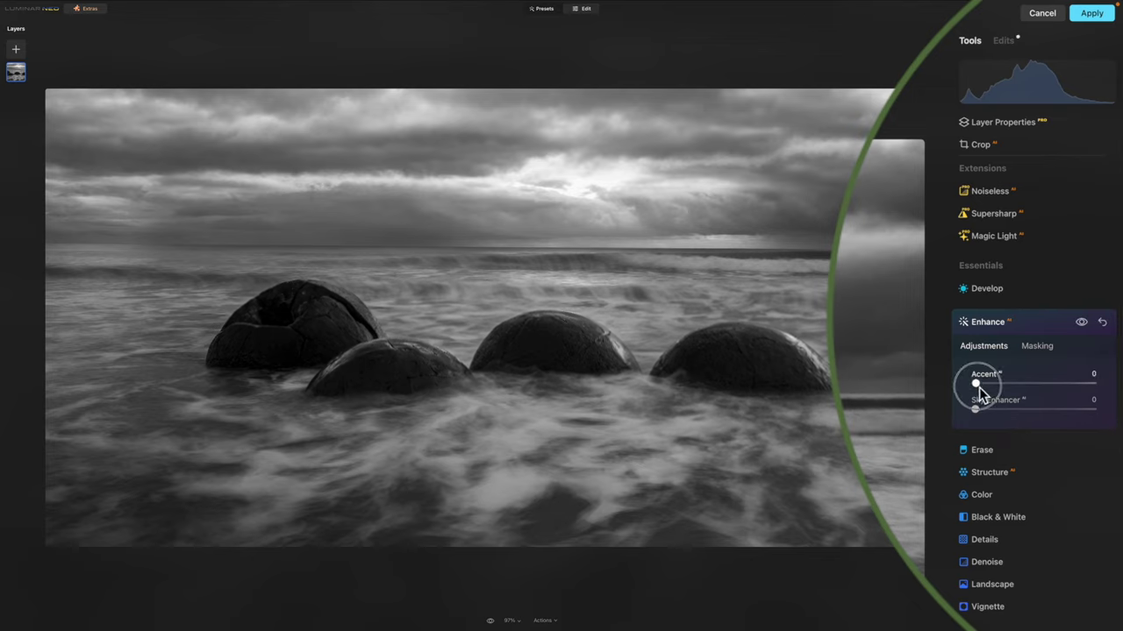
left_click_drag(990, 385, 1052, 386)
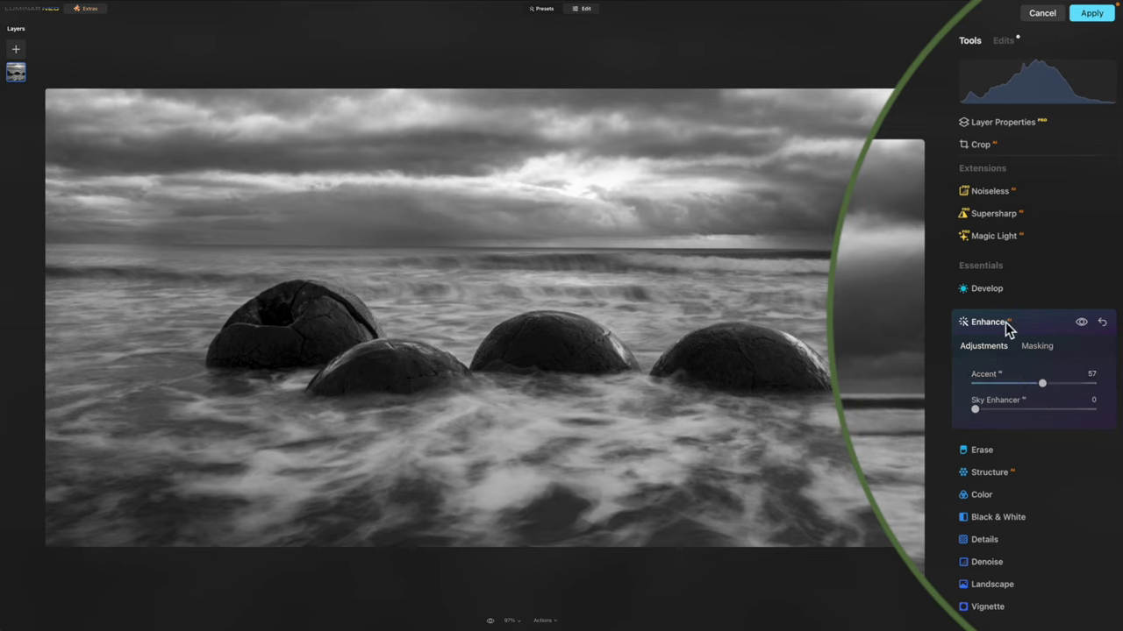
mouse_move(974, 408)
left_mouse_down()
mouse_move(1038, 400)
mouse_move(965, 407)
mouse_move(991, 412)
left_mouse_up()
left_click_drag(1081, 322, 1079, 323)
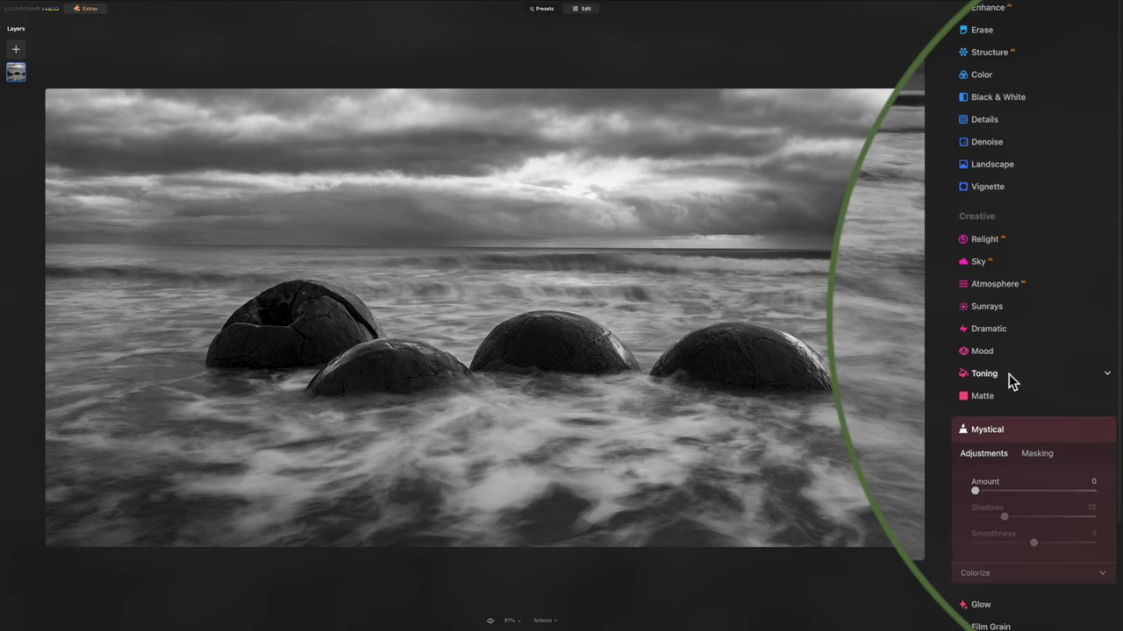
Lower the Mystical effect Amount to 44 and toggle it off and on to compare.
scroll(1009, 374, "down", 4)
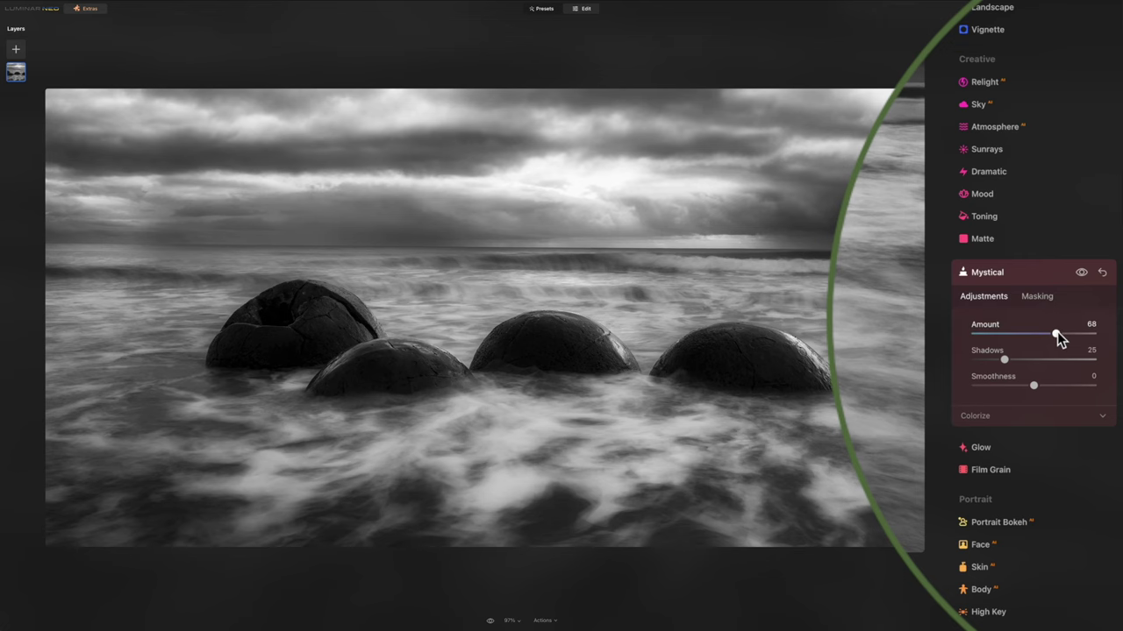
left_click_drag(1057, 334, 1032, 336)
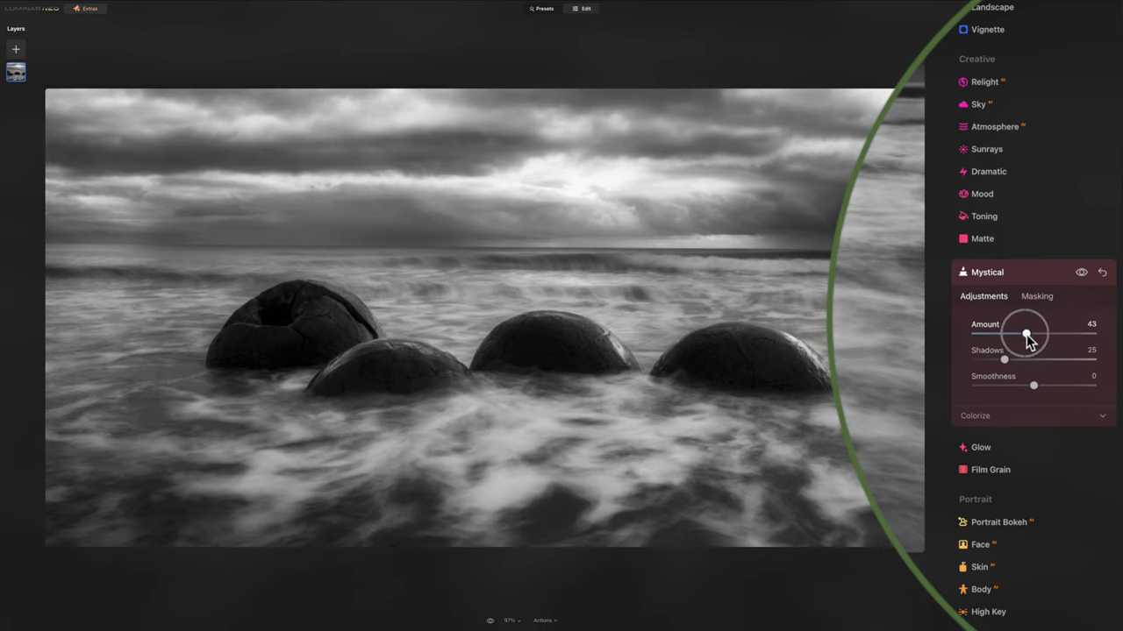
left_click(1083, 273)
left_click(1083, 273)
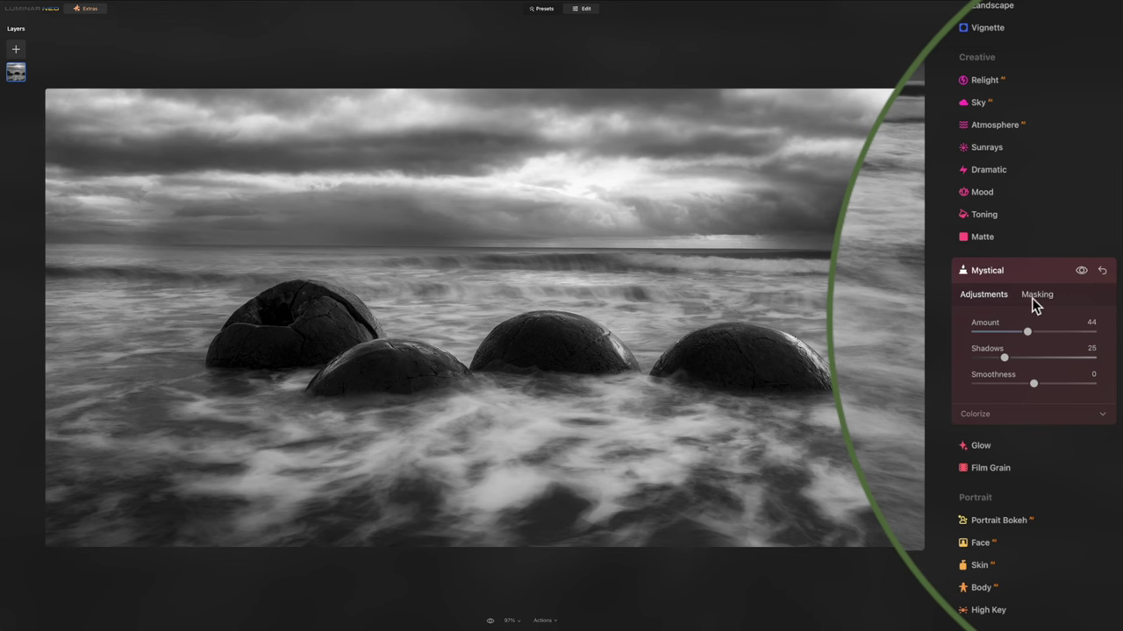
Brush a Mystical mask over the right and middle boulders.
left_click(1038, 294)
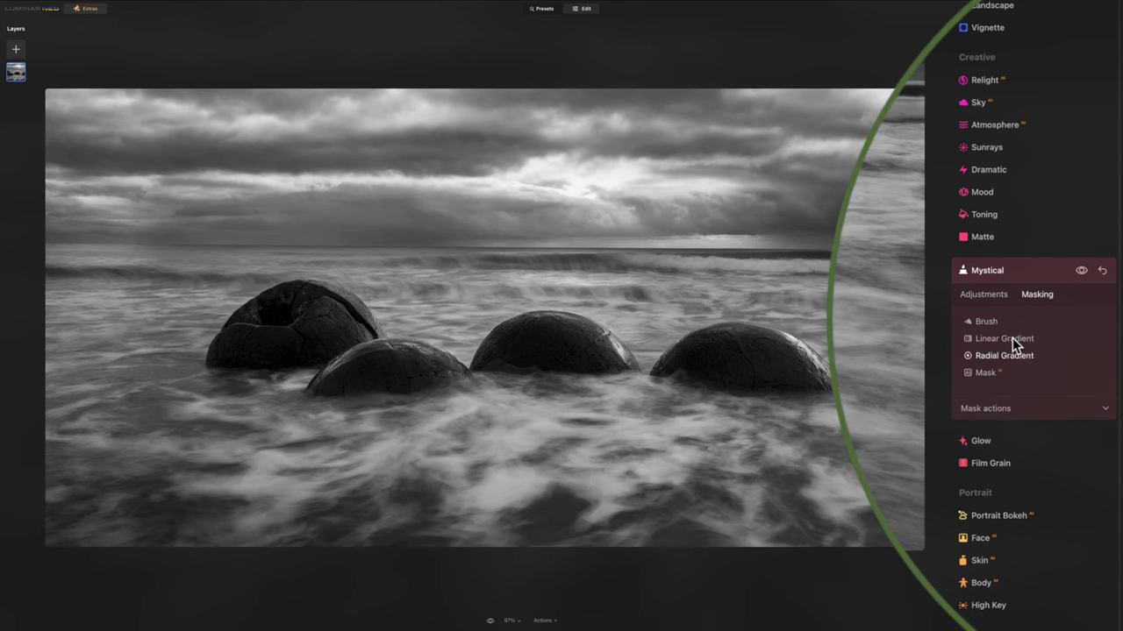
left_click(986, 322)
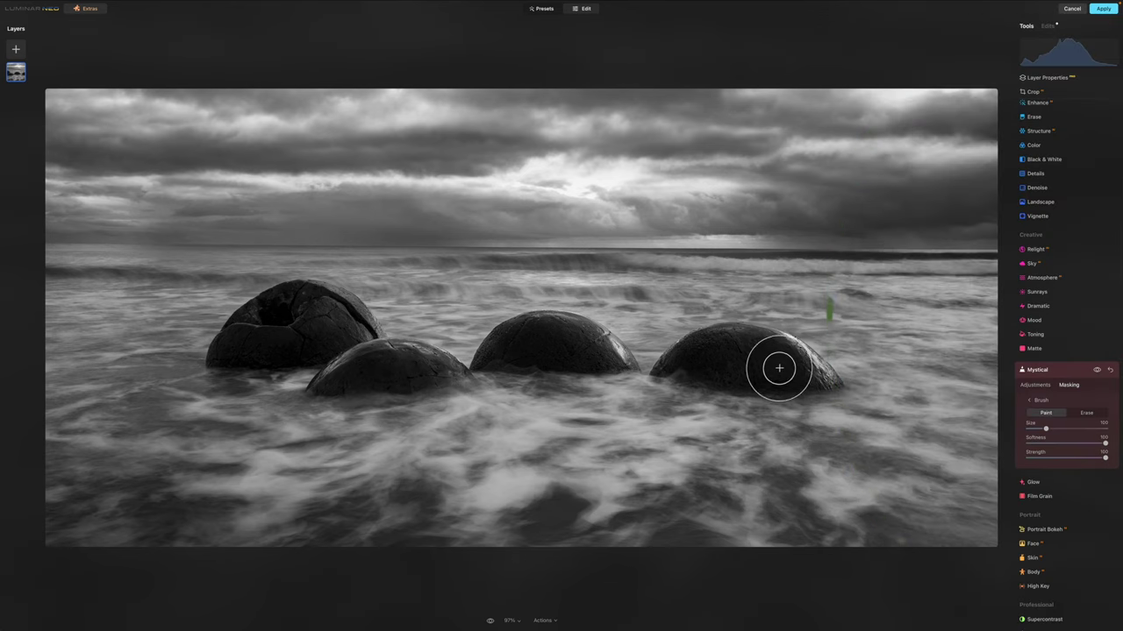
mouse_move(754, 354)
left_mouse_down()
mouse_move(817, 375)
mouse_move(679, 365)
mouse_move(810, 370)
mouse_move(721, 340)
mouse_move(790, 351)
mouse_move(682, 361)
mouse_move(780, 351)
left_mouse_up()
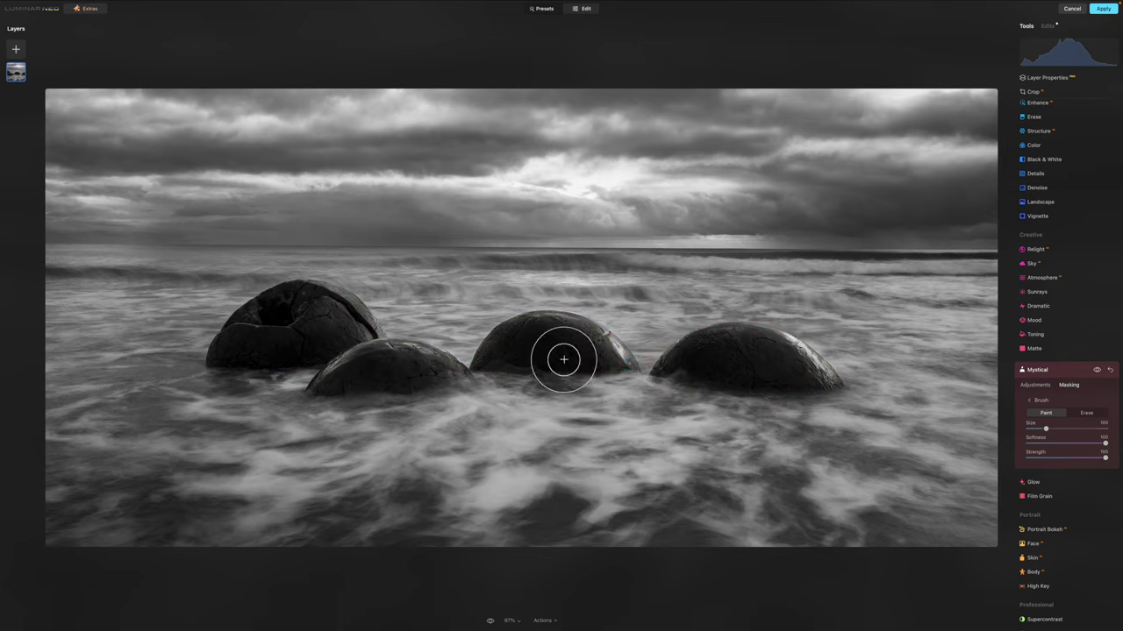
mouse_move(601, 347)
left_mouse_down()
mouse_move(578, 333)
mouse_move(622, 362)
mouse_move(549, 336)
mouse_move(361, 357)
mouse_move(449, 369)
mouse_move(322, 380)
mouse_move(403, 377)
mouse_move(342, 385)
mouse_move(307, 358)
mouse_move(223, 359)
mouse_move(282, 303)
mouse_move(361, 313)
mouse_move(379, 338)
mouse_move(560, 367)
left_mouse_up()
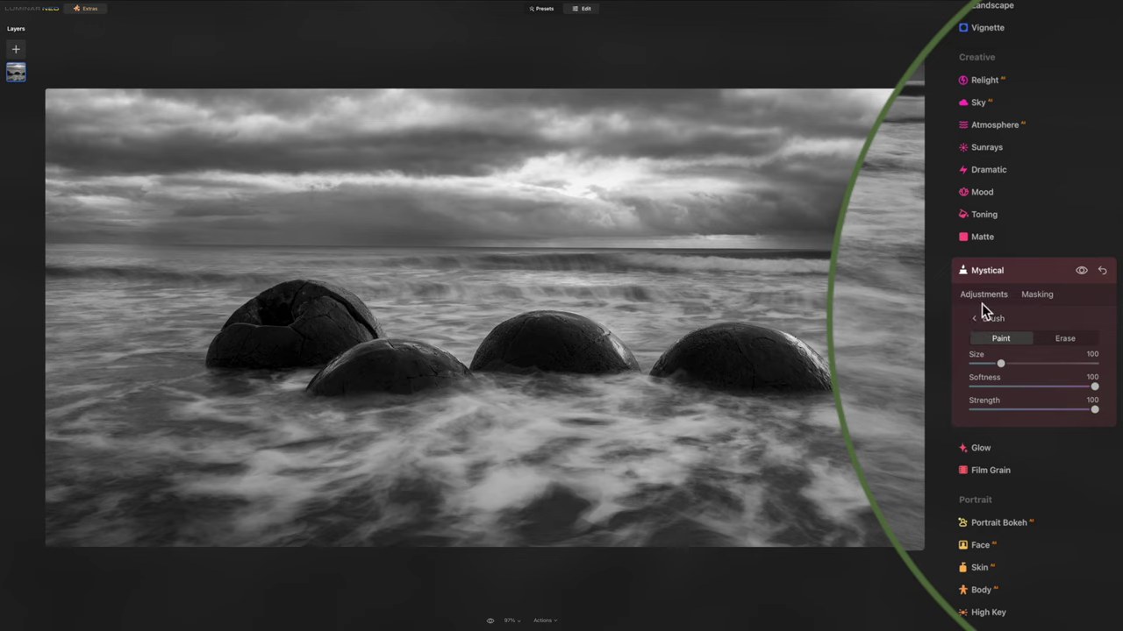
Invert the Mystical mask so the boulders are excluded from the softening.
left_click(983, 321)
left_click(990, 412)
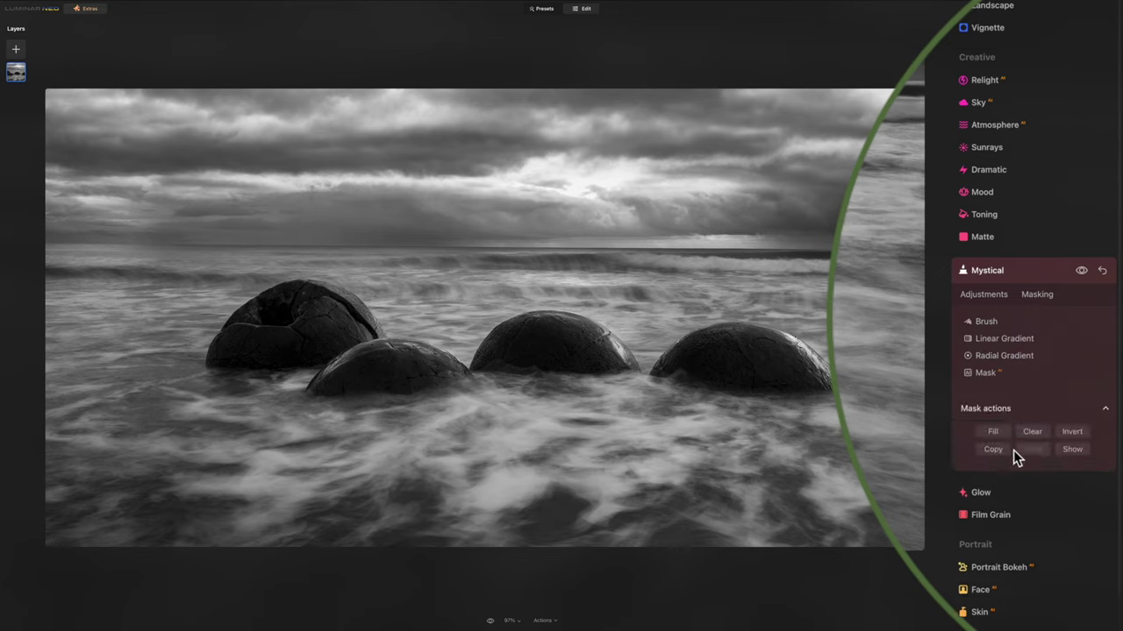
left_click(1071, 433)
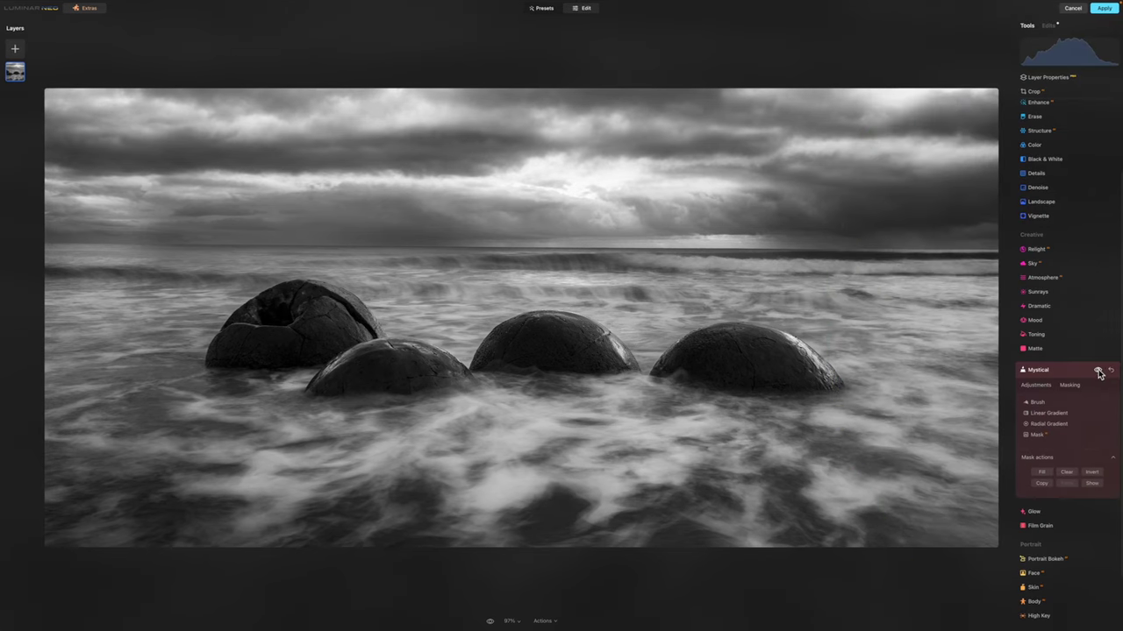
Toggle the Mystical effect off and on repeatedly to compare, leaving it on.
left_click(1098, 371)
left_click(1099, 371)
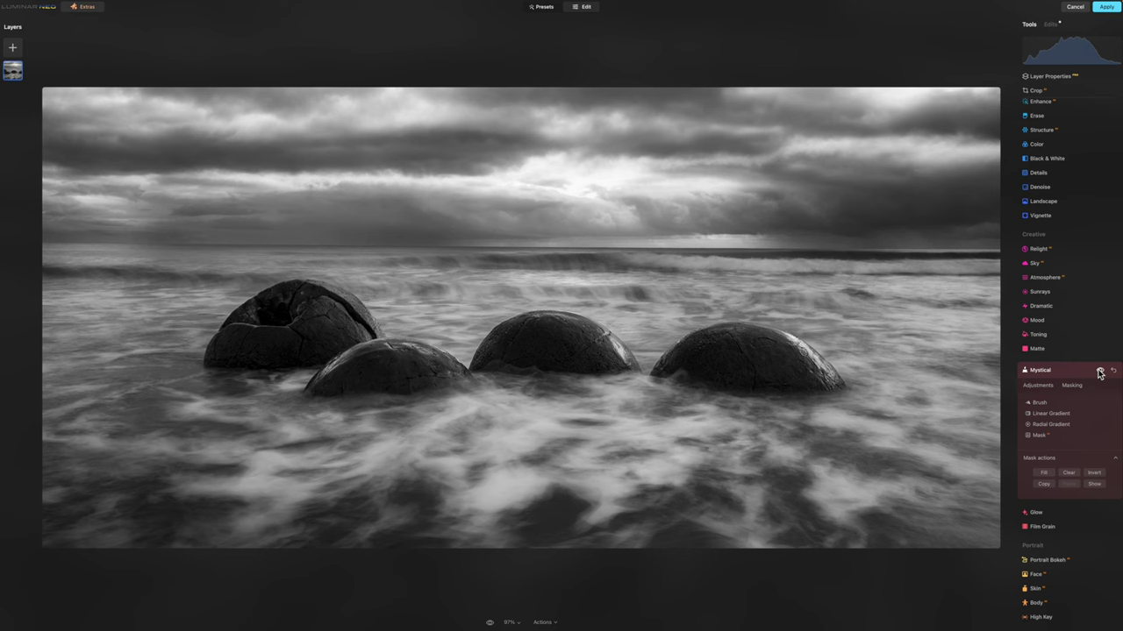
left_click(1102, 372)
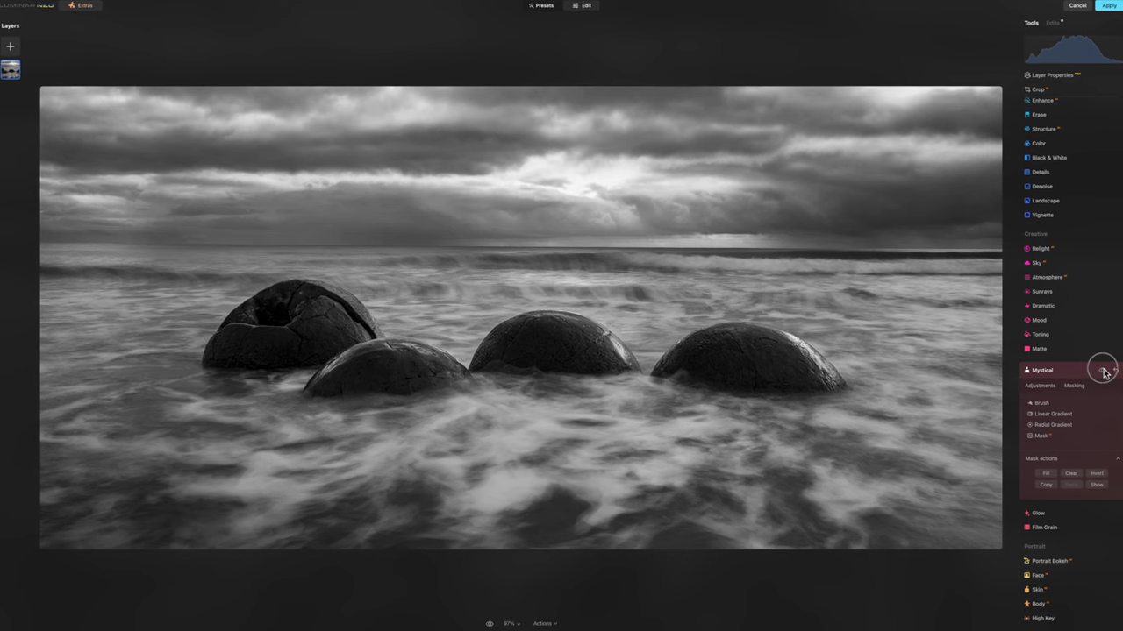
left_click(1102, 373)
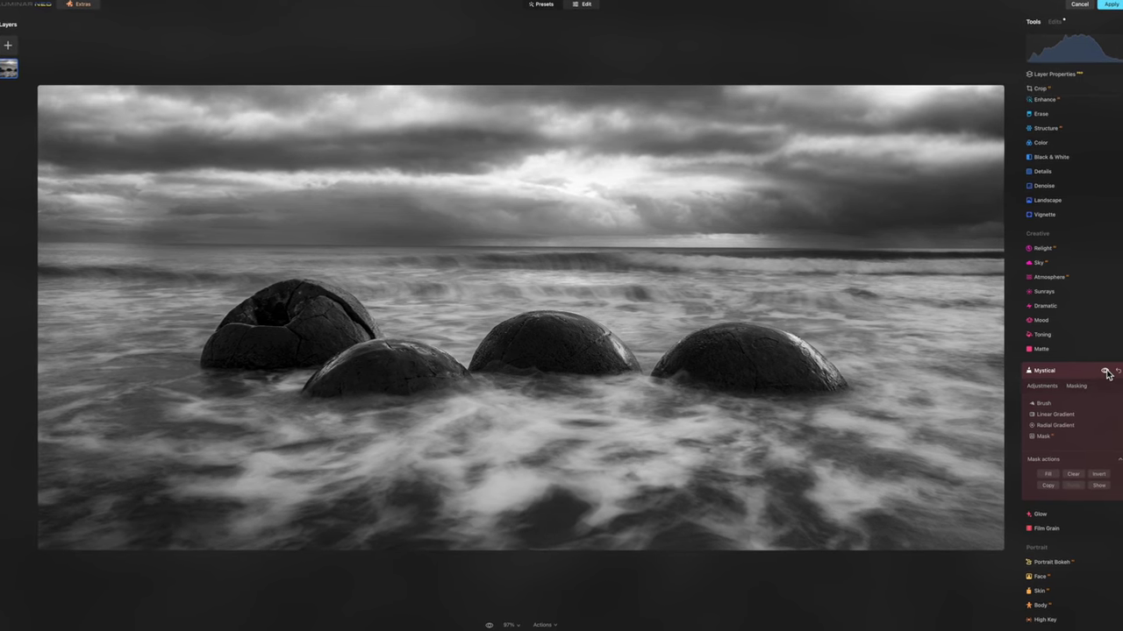
left_click(1106, 372)
left_click(1104, 371)
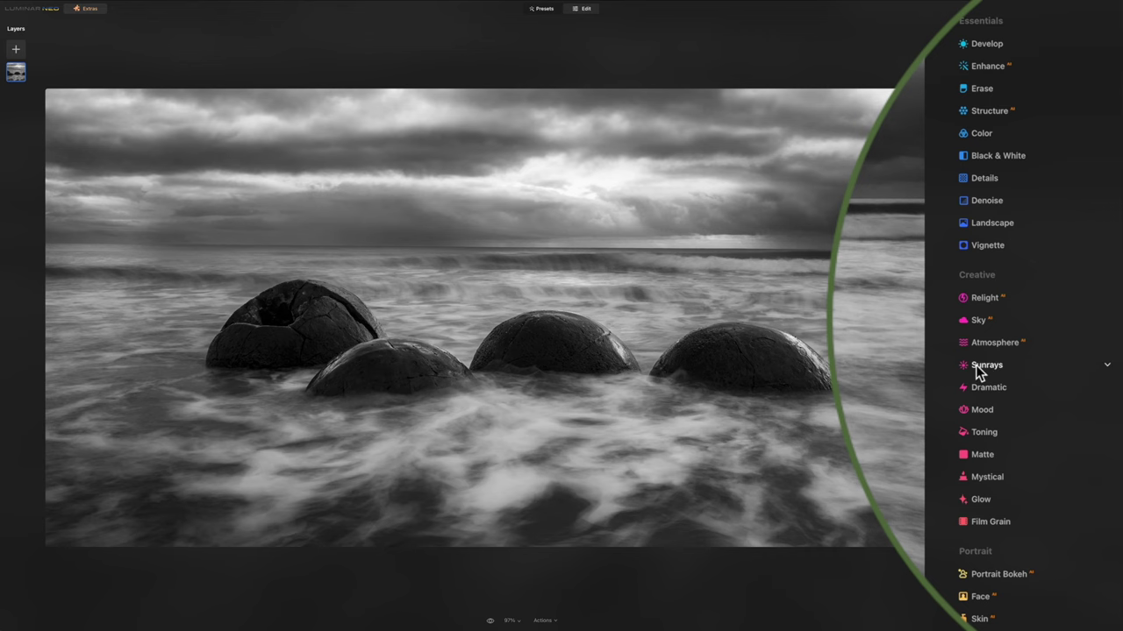
Set Structure Amount to 30 and start a brushed mask for it.
scroll(975, 365, "up", 2)
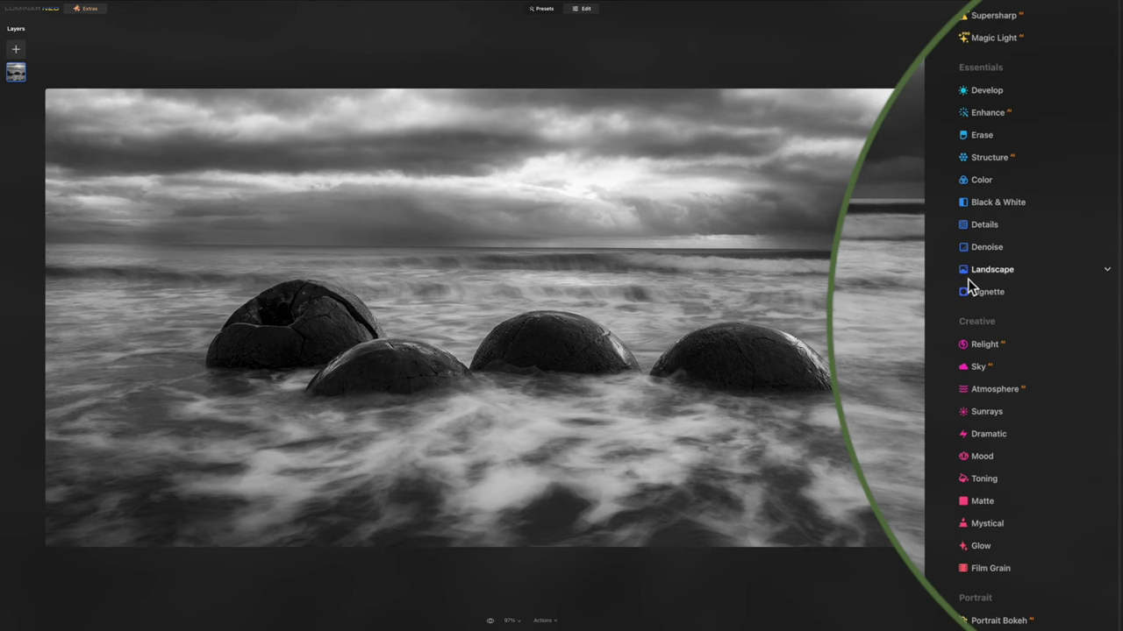
left_click(988, 160)
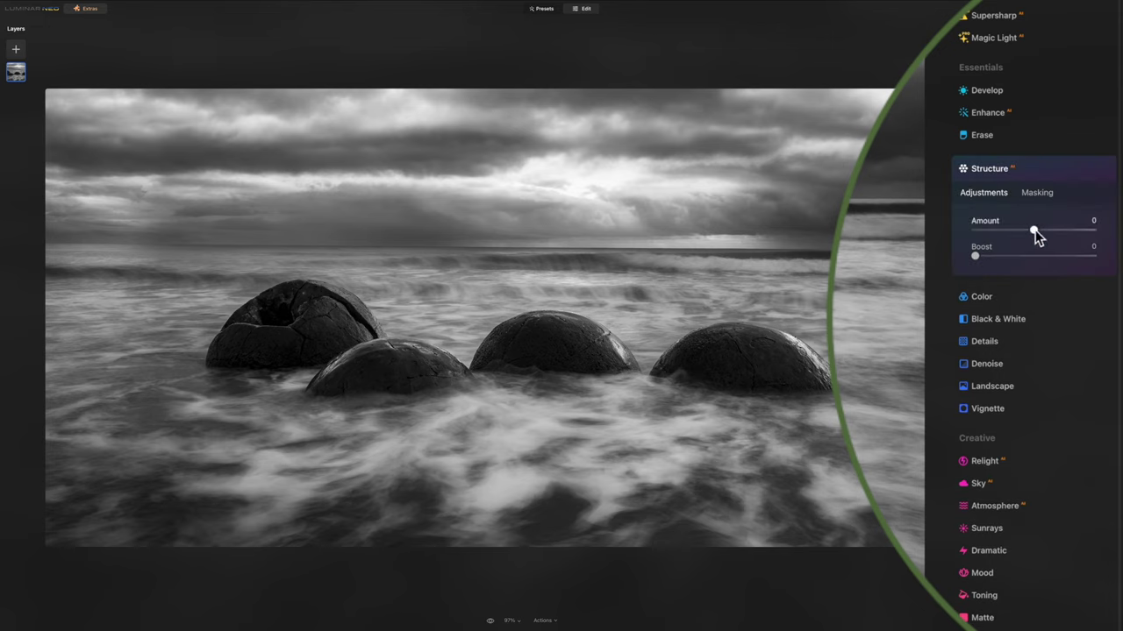
mouse_move(1034, 230)
left_mouse_down()
mouse_move(1091, 226)
mouse_move(1003, 233)
mouse_move(1051, 229)
left_mouse_up()
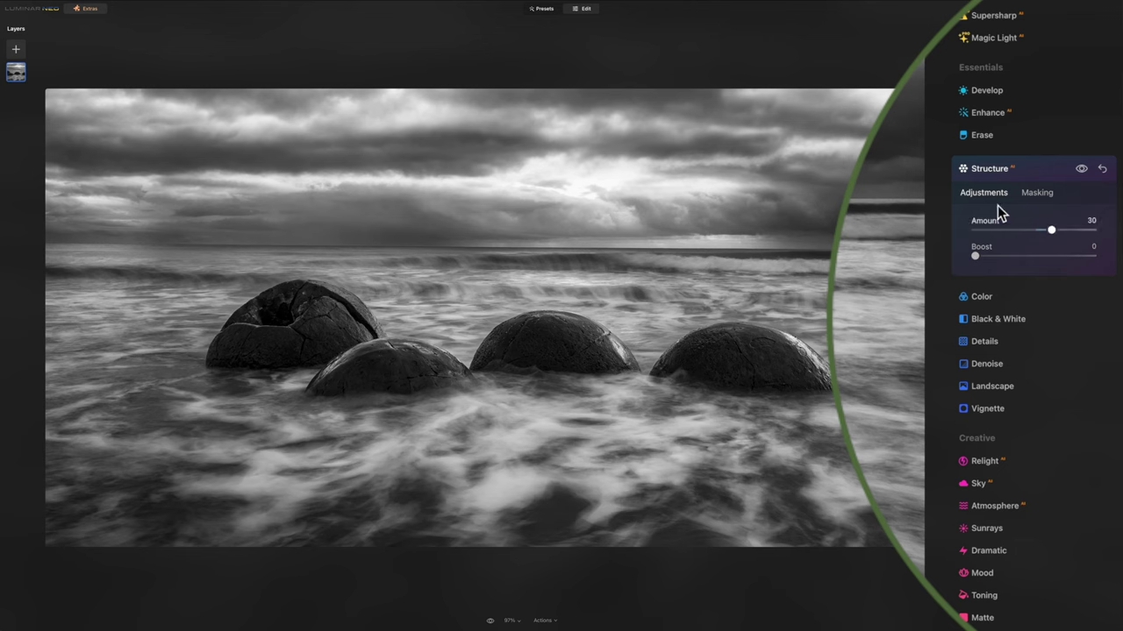
left_click(1038, 194)
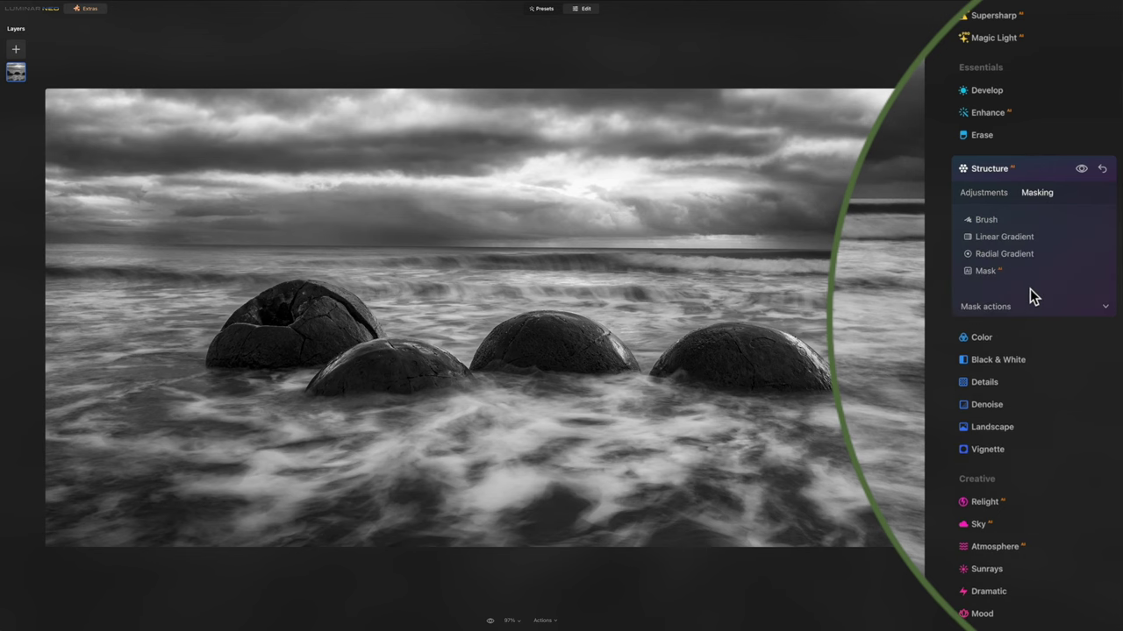
left_click(985, 220)
Paint the Structure mask over the right and middle boulders.
mouse_move(793, 358)
left_mouse_down()
mouse_move(738, 340)
mouse_move(758, 350)
mouse_move(682, 361)
mouse_move(749, 380)
mouse_move(683, 368)
mouse_move(711, 350)
mouse_move(808, 366)
left_mouse_up()
mouse_move(604, 353)
left_mouse_down()
mouse_move(540, 332)
mouse_move(607, 359)
mouse_move(557, 336)
mouse_move(490, 350)
mouse_move(557, 349)
mouse_move(487, 355)
mouse_move(602, 358)
mouse_move(412, 356)
mouse_move(431, 367)
mouse_move(373, 355)
mouse_move(433, 368)
mouse_move(346, 367)
mouse_move(326, 379)
mouse_move(422, 371)
mouse_move(319, 329)
mouse_move(349, 320)
mouse_move(302, 299)
mouse_move(351, 329)
mouse_move(307, 303)
mouse_move(226, 335)
mouse_move(296, 343)
mouse_move(213, 349)
mouse_move(256, 316)
mouse_move(311, 306)
mouse_move(224, 332)
mouse_move(340, 322)
left_mouse_up()
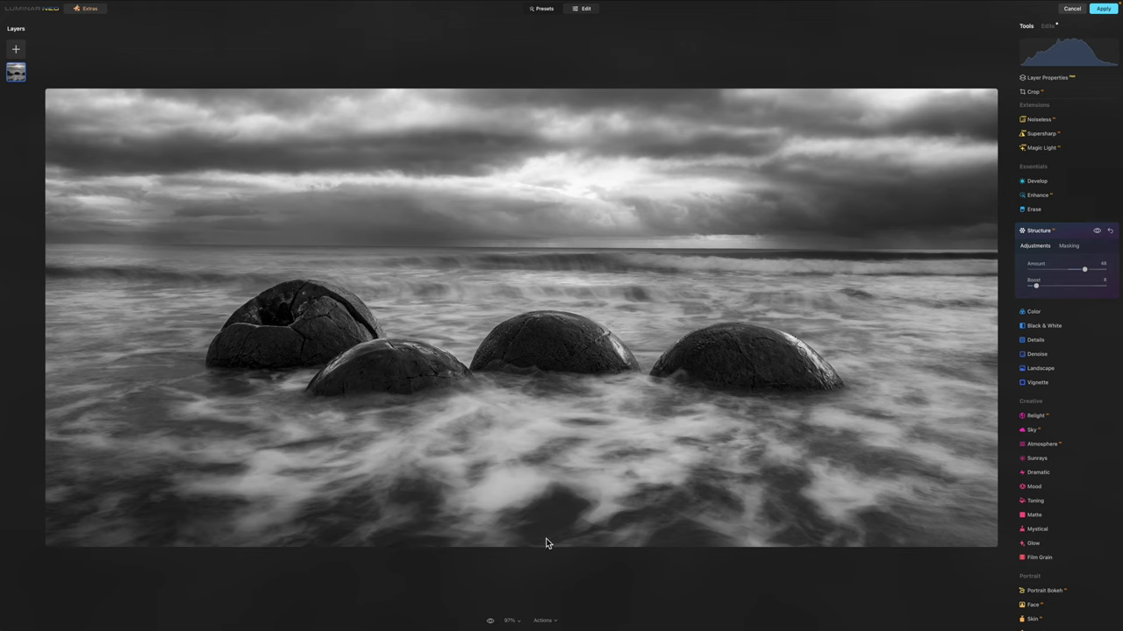
Check the before/after view, then set Relight Brightness Far to -12.
left_click(491, 621)
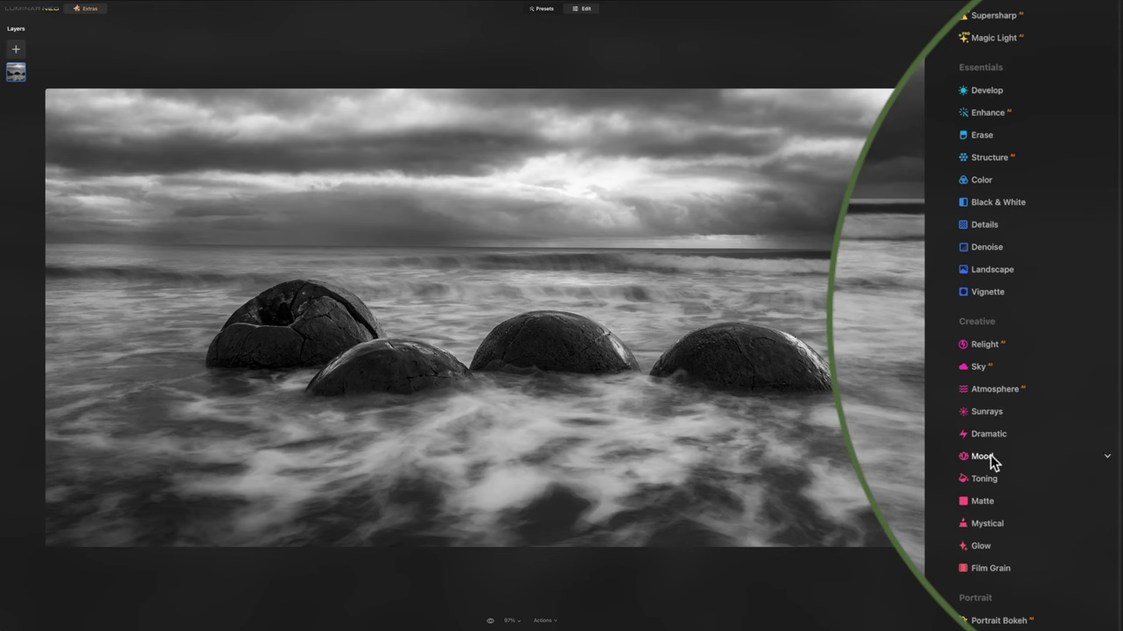
left_click(983, 347)
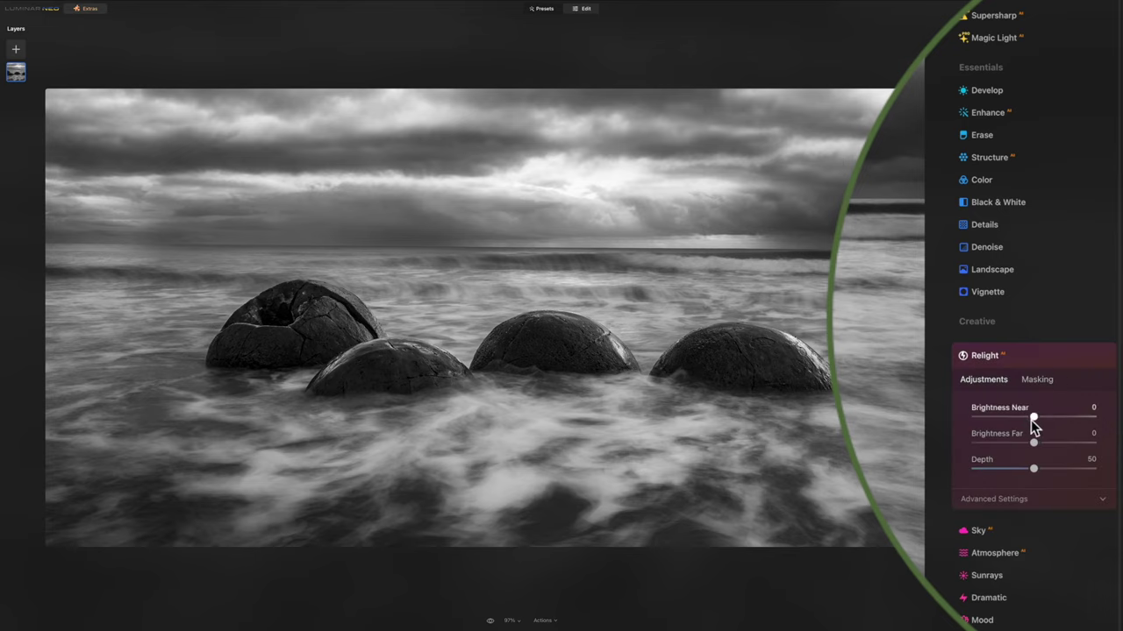
left_click_drag(1035, 419, 1027, 453)
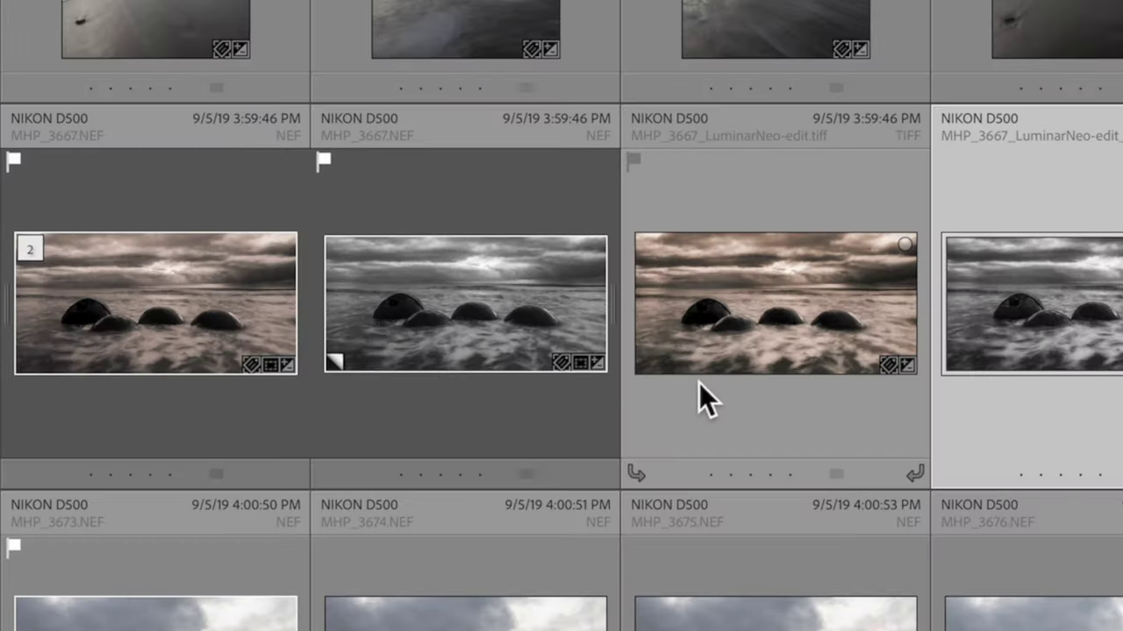
Open the earlier sepia Luminar edit in Develop and preview it in black-and-white.
left_click(800, 323)
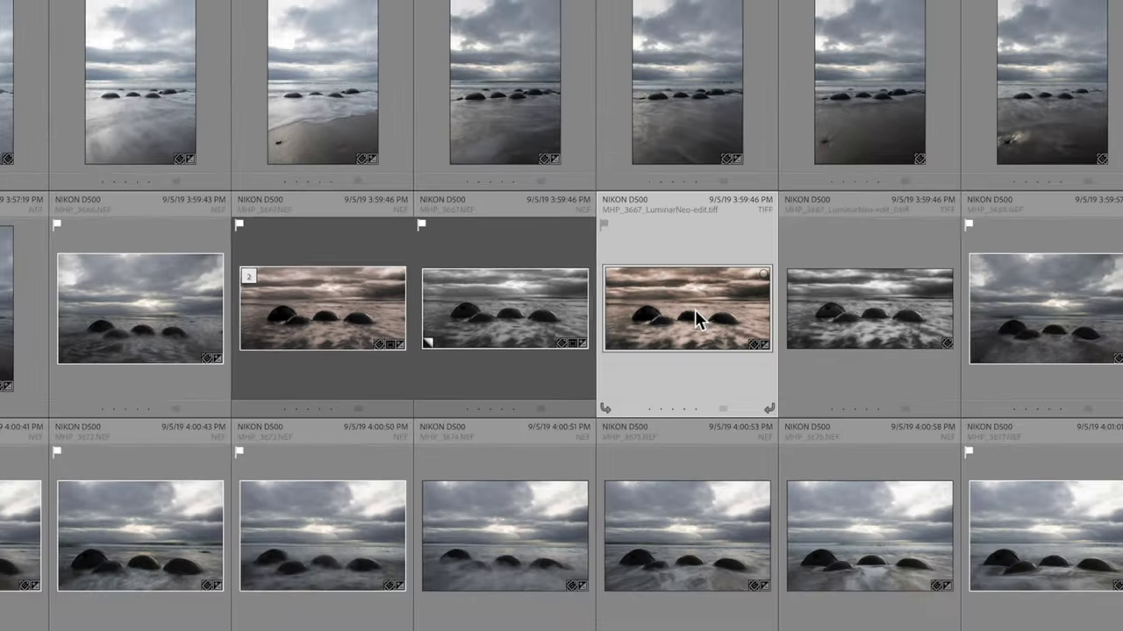
key("d")
key("v")
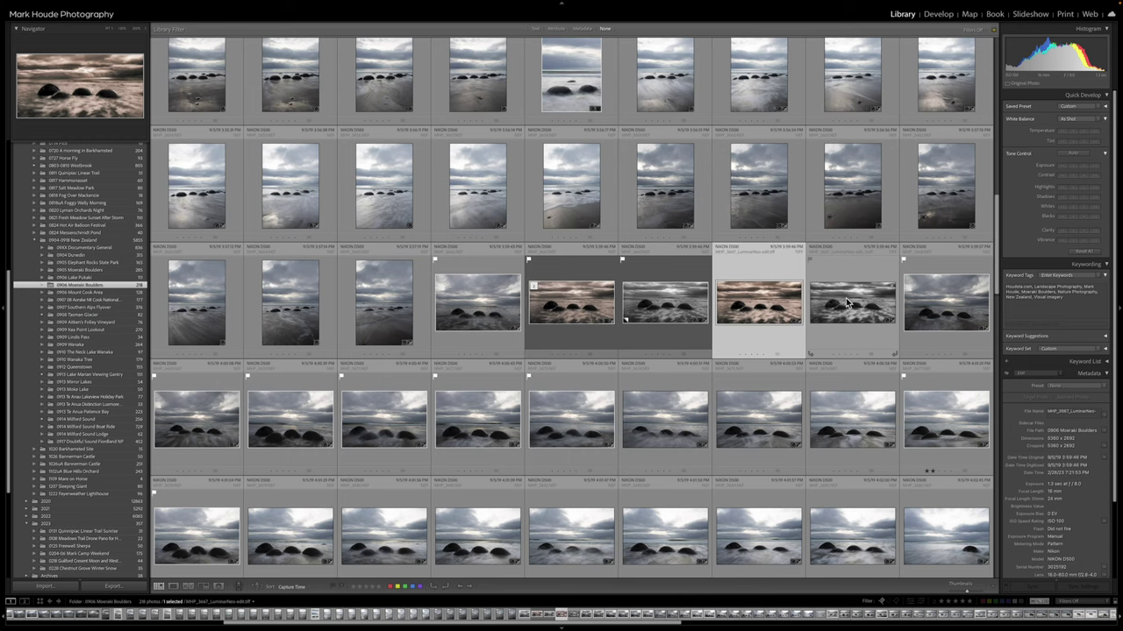
Show the sepia and new black-and-white TIFFs side by side in Compare view, panels hidden.
left_click(849, 305, "ctrl")
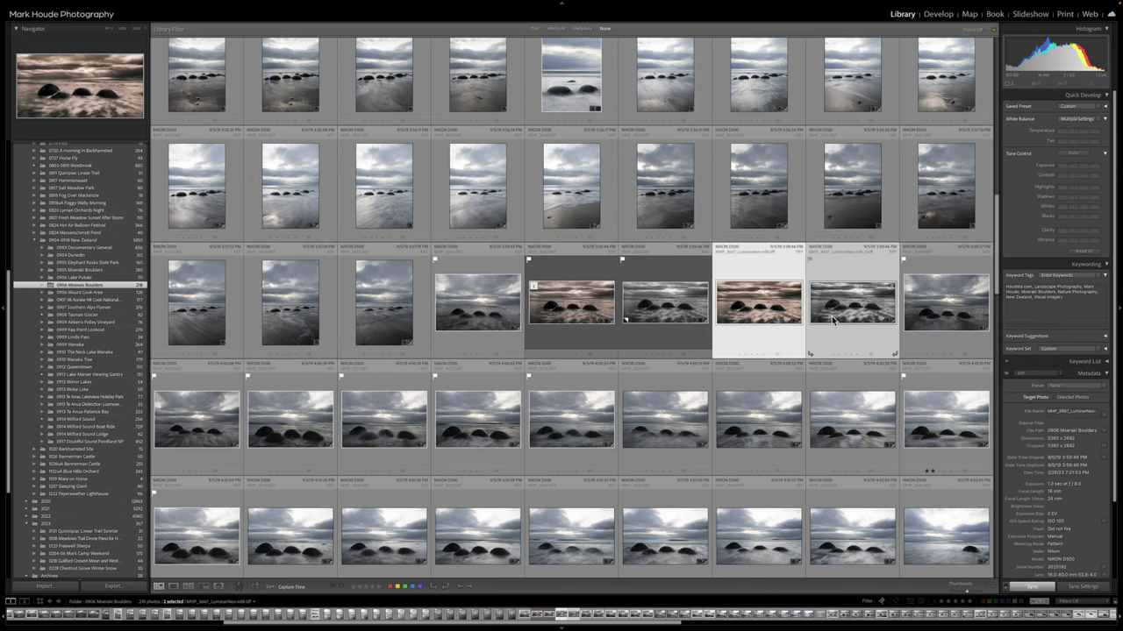
key("c")
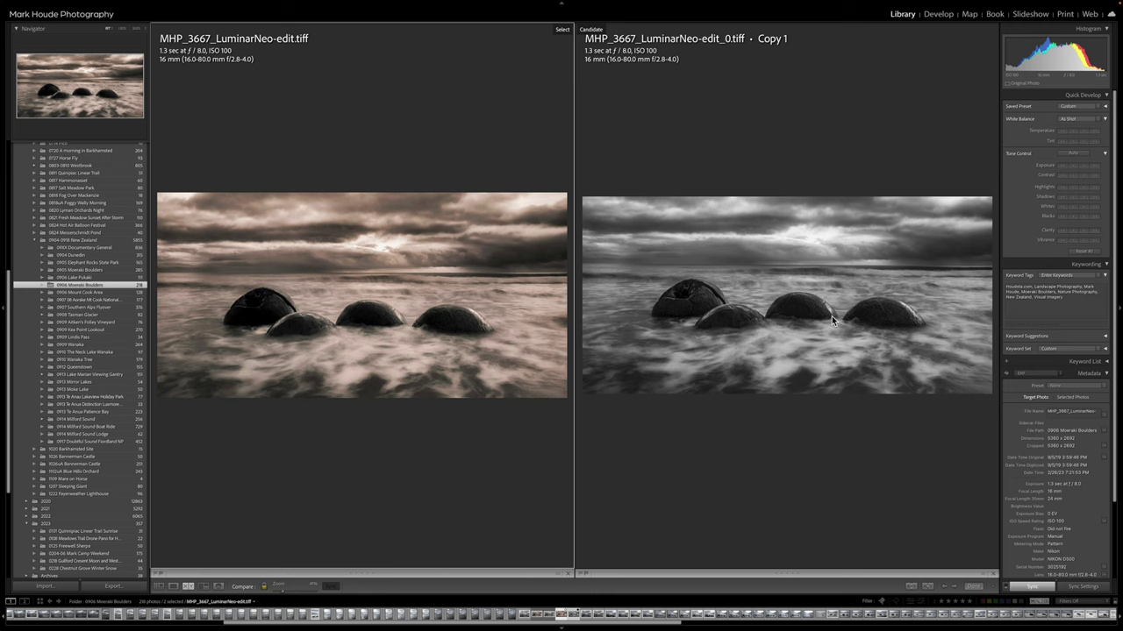
key("Tab")
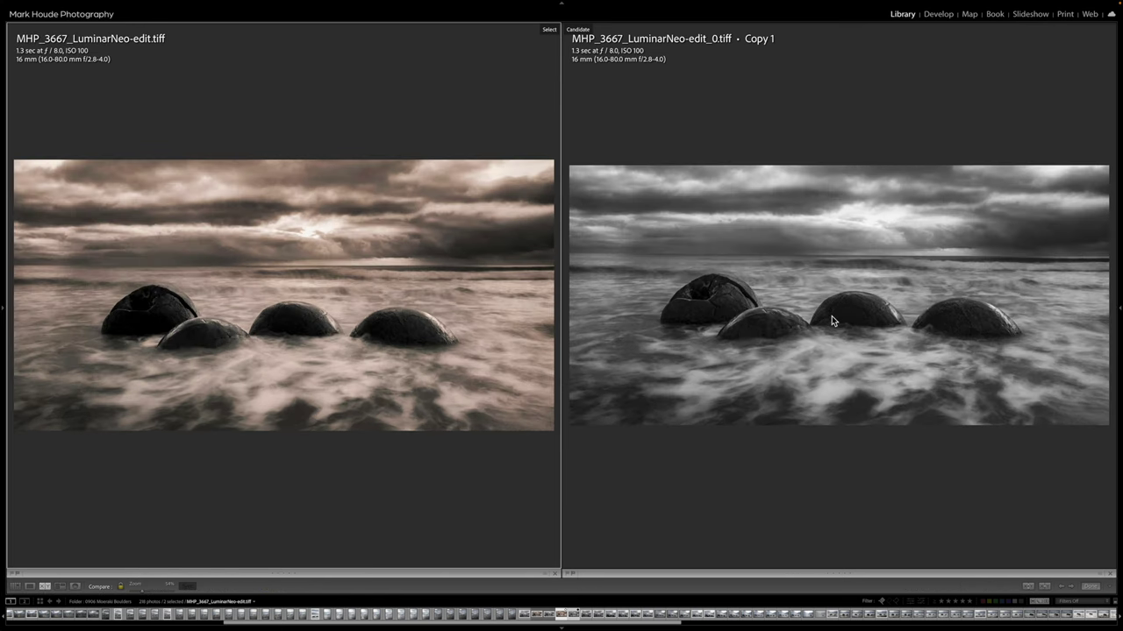